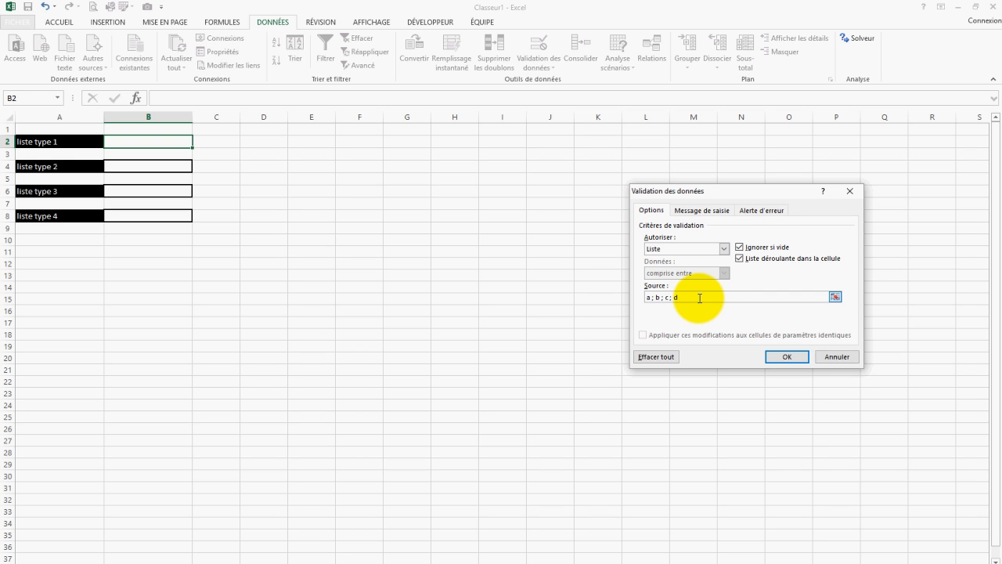
Apply the list validation with source a ; b ; c ; d to cell B2 and check its drop-down choices.
{"action": "left_click", "coordinate": [785, 356]}
{"action": "left_click", "coordinate": [270, 250]}
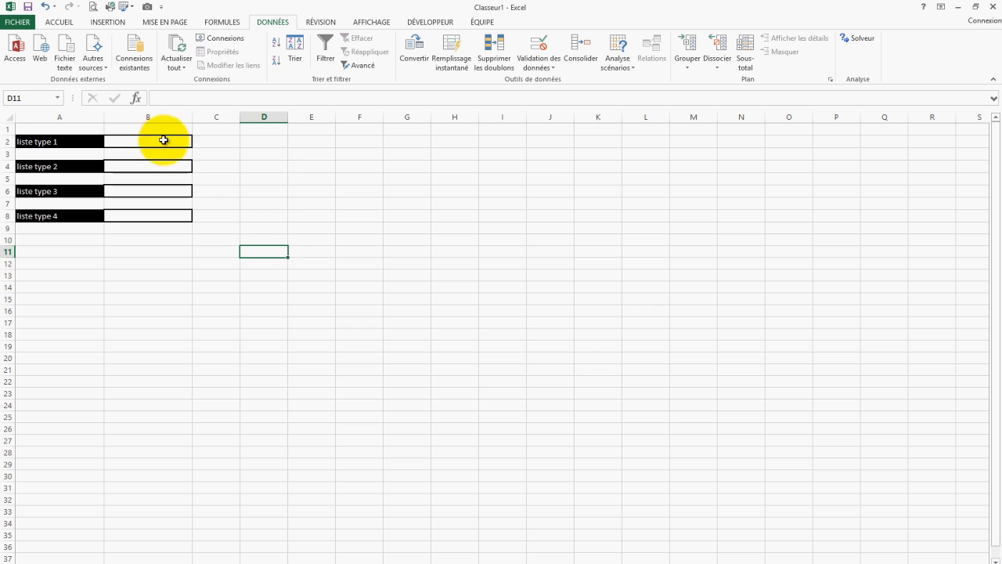
{"action": "left_click", "coordinate": [163, 140]}
{"action": "left_click", "coordinate": [198, 142]}
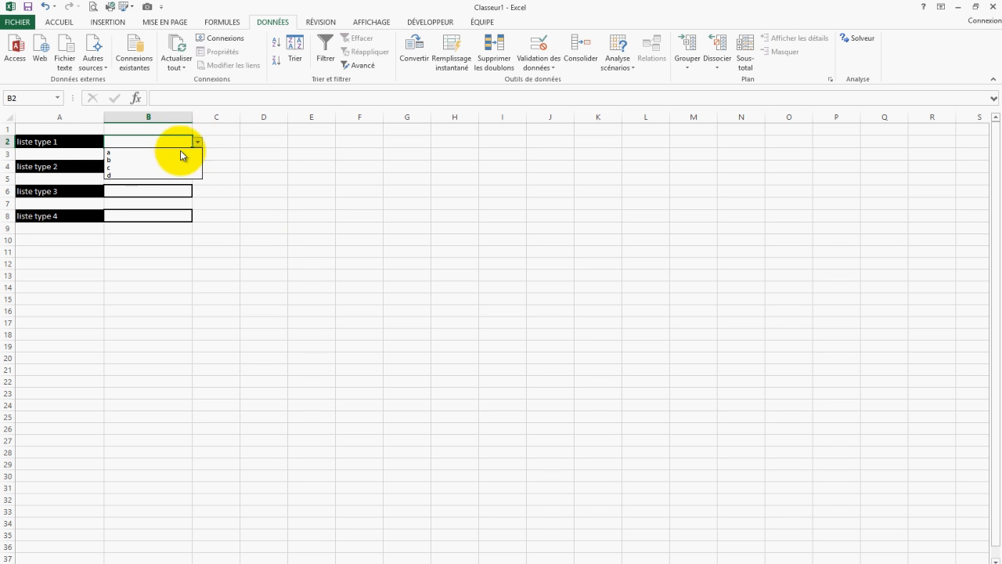
{"action": "left_click", "coordinate": [237, 333]}
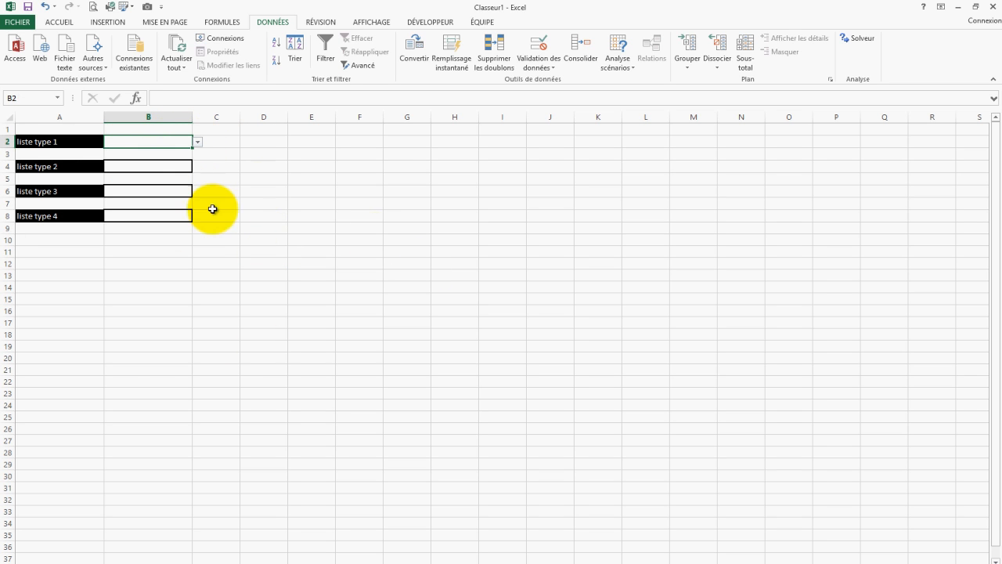
{"action": "left_click", "coordinate": [249, 187]}
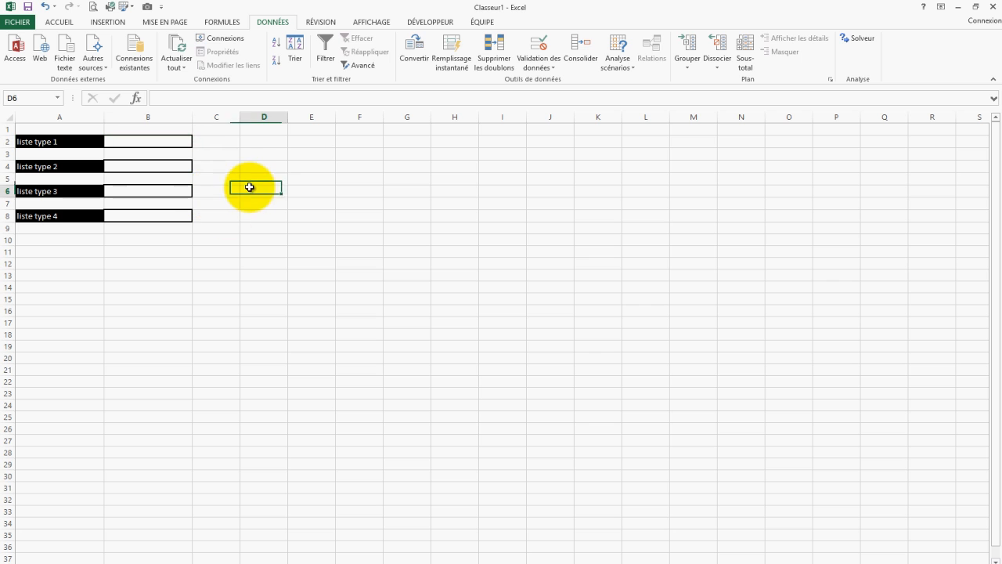
Add e to the end of the source list in cell B2's data validation.
{"action": "left_click", "coordinate": [187, 141]}
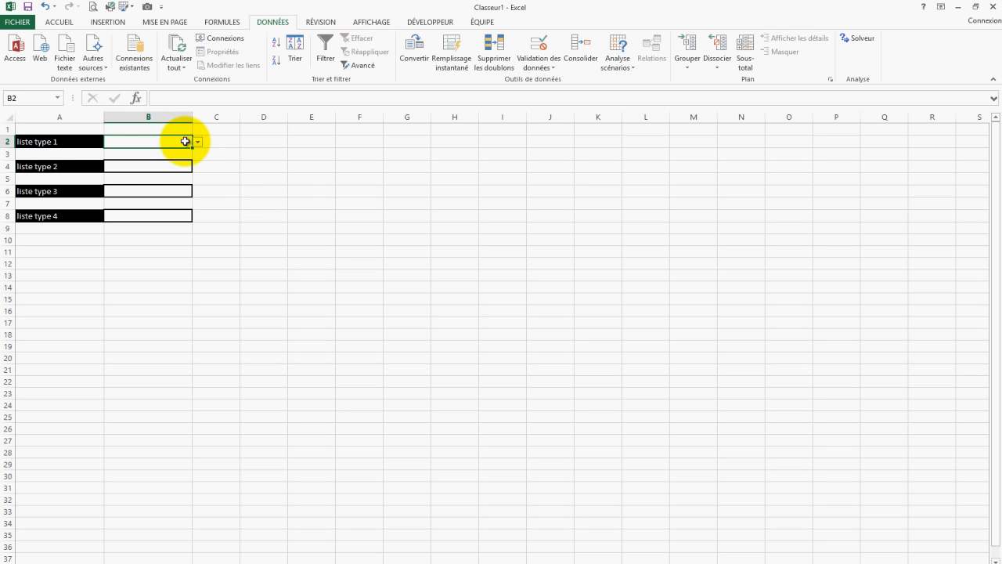
{"action": "left_click", "coordinate": [546, 45]}
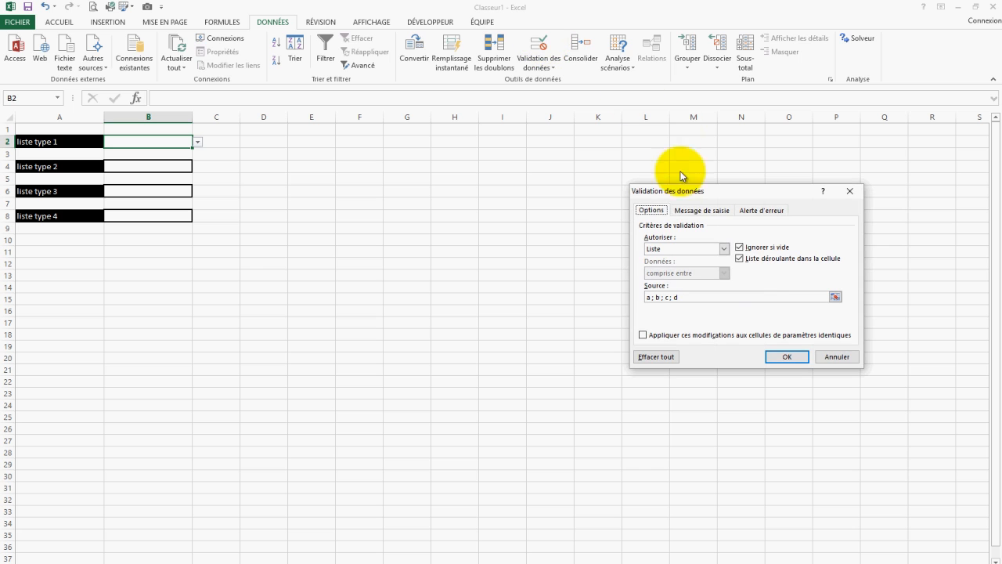
{"action": "left_click", "coordinate": [689, 296]}
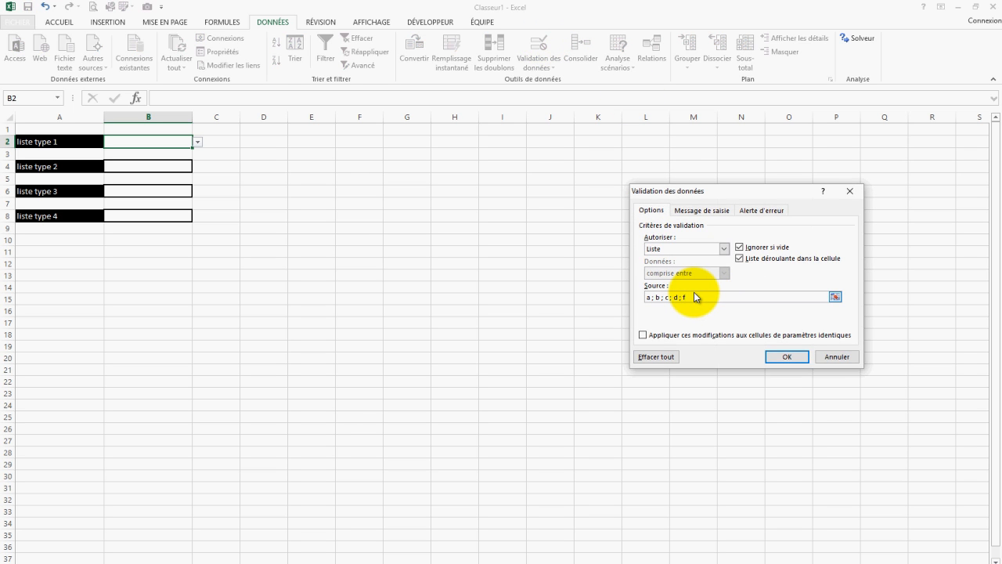
{"action": "type", "text": "; e"}
{"action": "key", "text": "Return"}
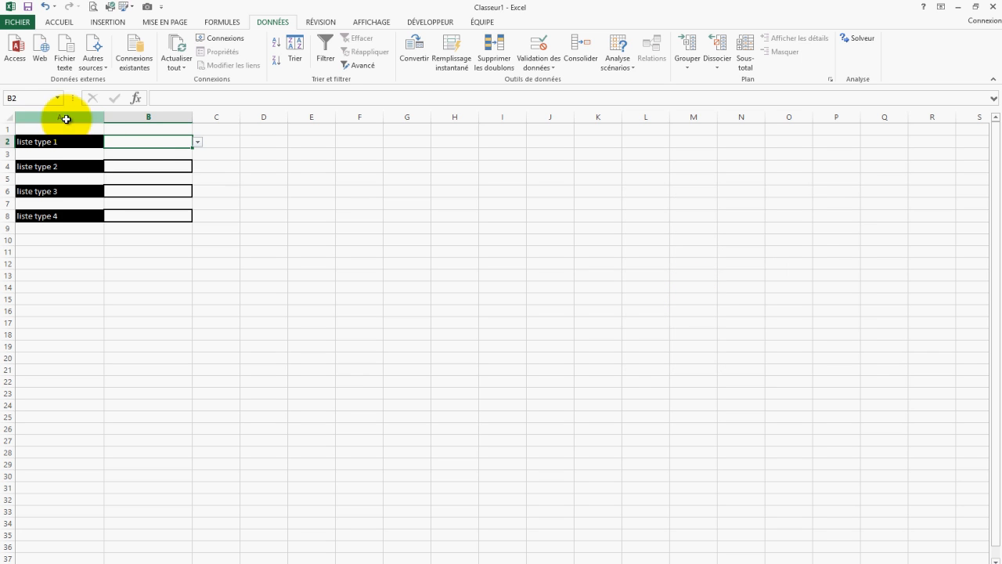
{"action": "key", "text": "Escape"}
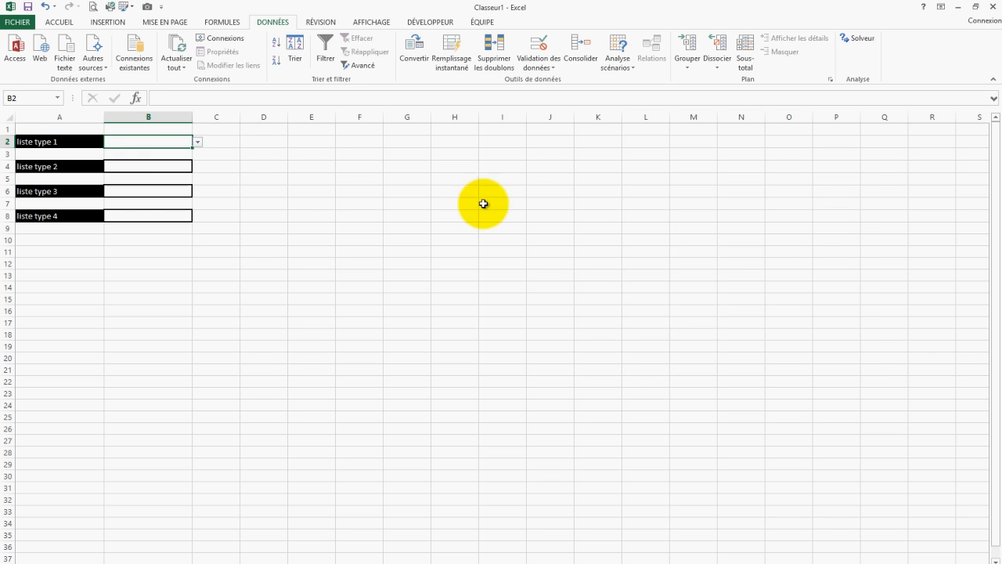
Remove b from the source list of cell B2's data validation and check the drop-down.
{"action": "left_click", "coordinate": [539, 44]}
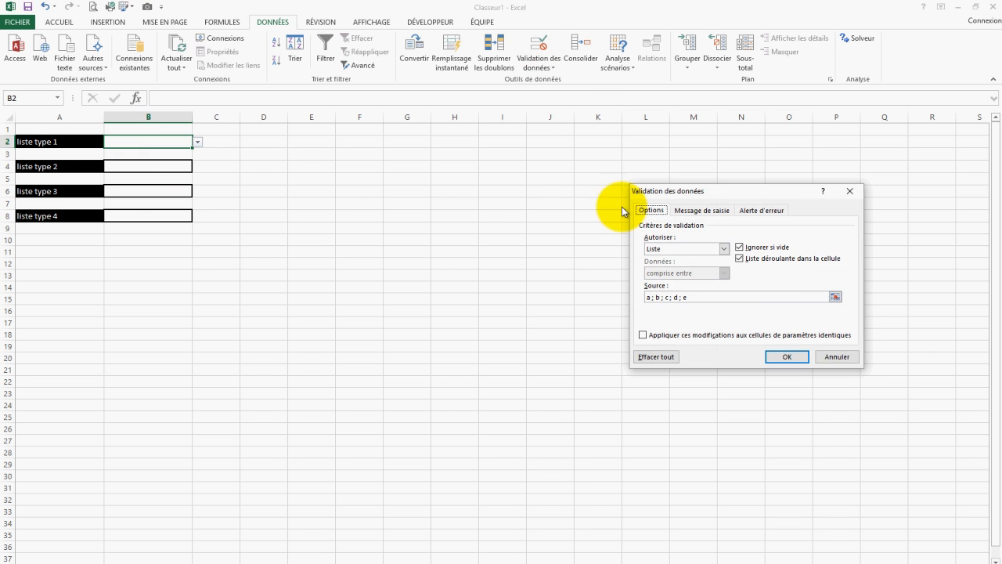
{"action": "left_click", "coordinate": [665, 297]}
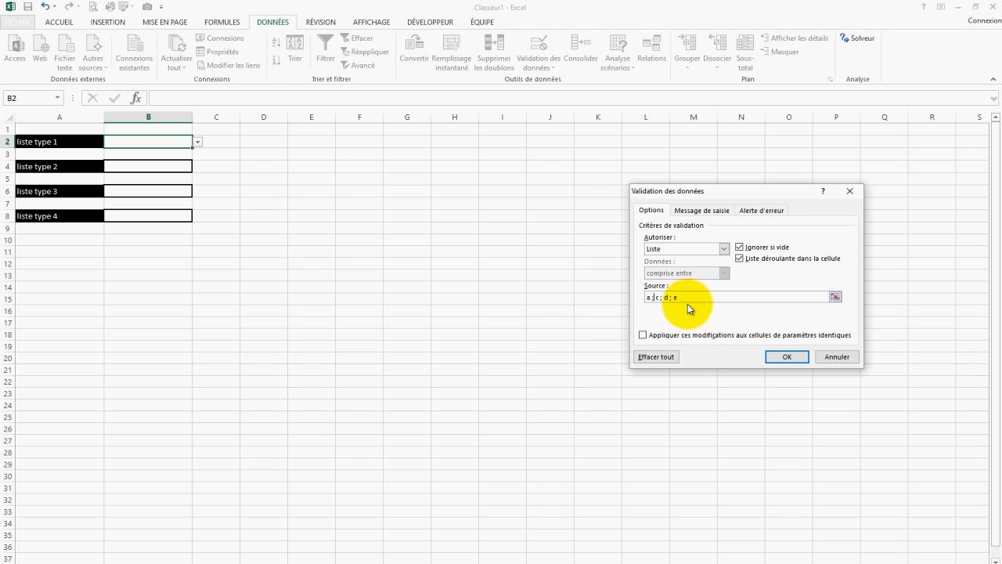
{"action": "key", "text": "Return"}
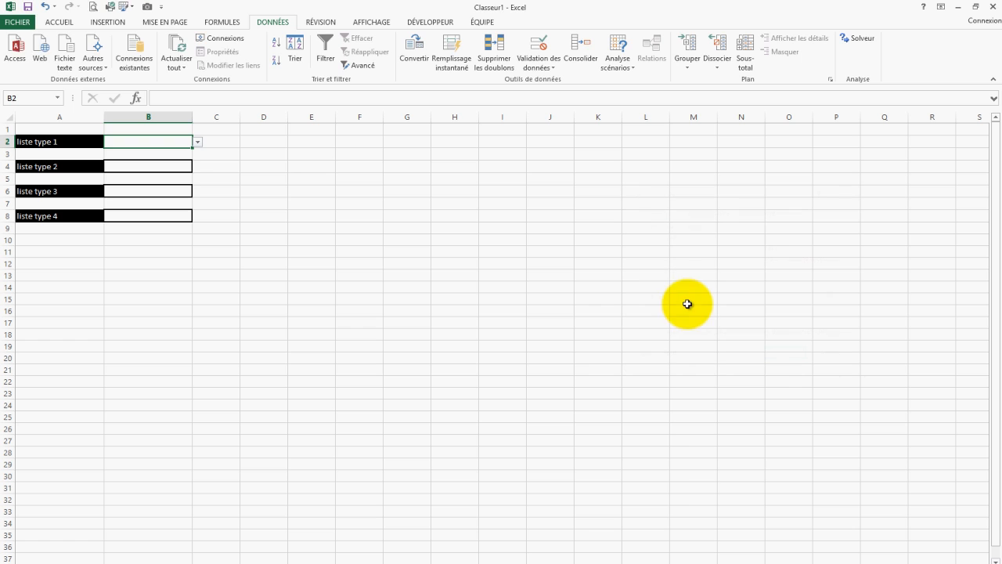
{"action": "left_click", "coordinate": [199, 142]}
{"action": "key", "text": "Escape"}
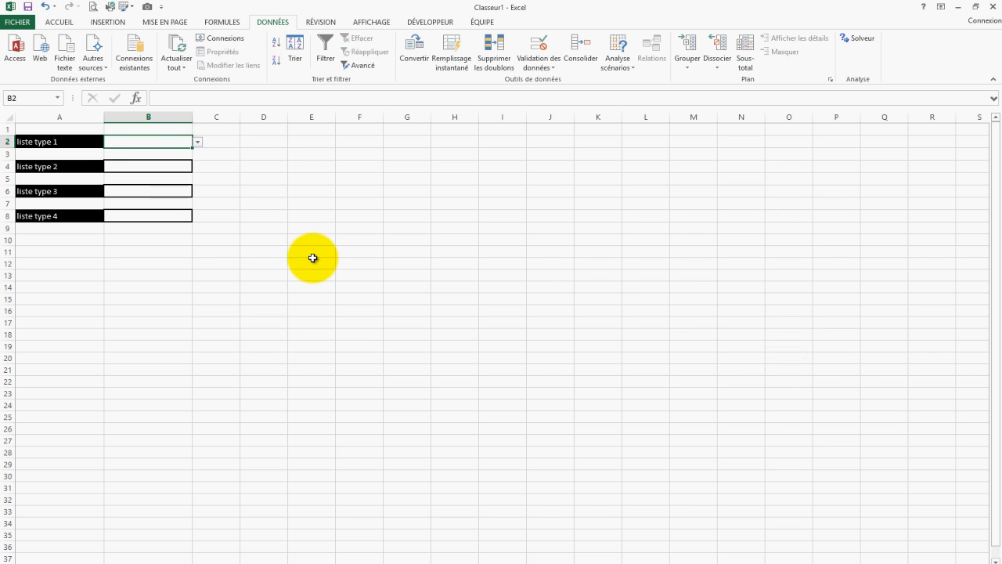
Choose a from the drop-down list in cell B2.
{"action": "left_click", "coordinate": [264, 251]}
{"action": "left_click", "coordinate": [176, 141]}
{"action": "left_click", "coordinate": [196, 141]}
{"action": "left_click", "coordinate": [167, 151]}
{"action": "left_click", "coordinate": [296, 179]}
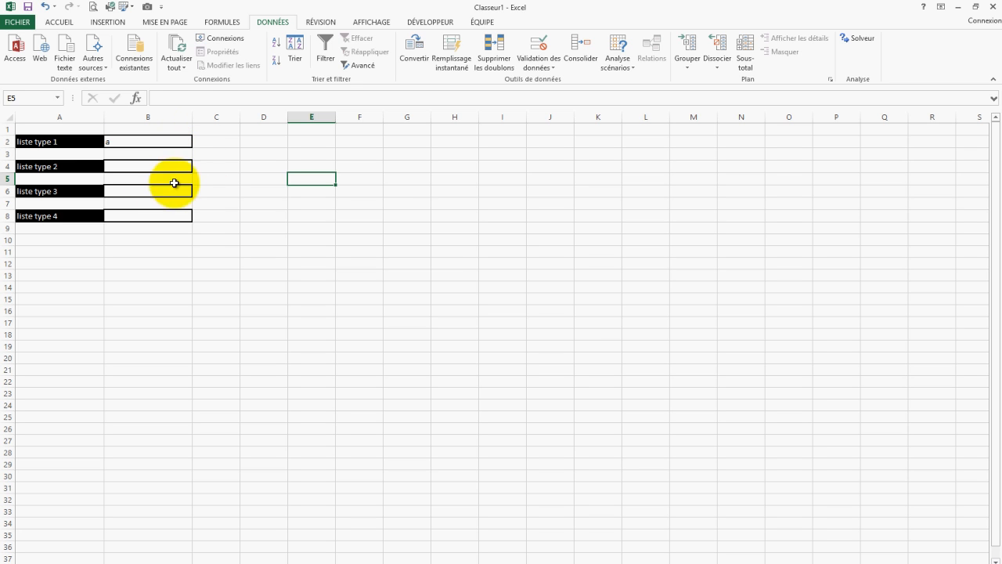
Enter the heading "ma liste" in H3 with the items a, b, c and d below it in H4:H7.
{"action": "left_click", "coordinate": [464, 166]}
{"action": "left_click", "coordinate": [468, 155]}
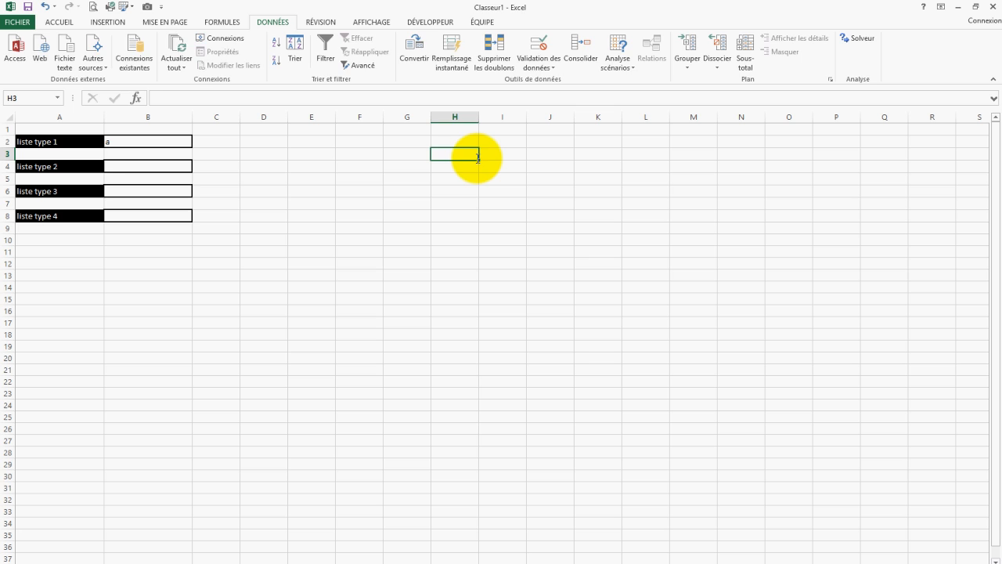
{"action": "type", "text": "ma liste"}
{"action": "key", "text": "Return"}
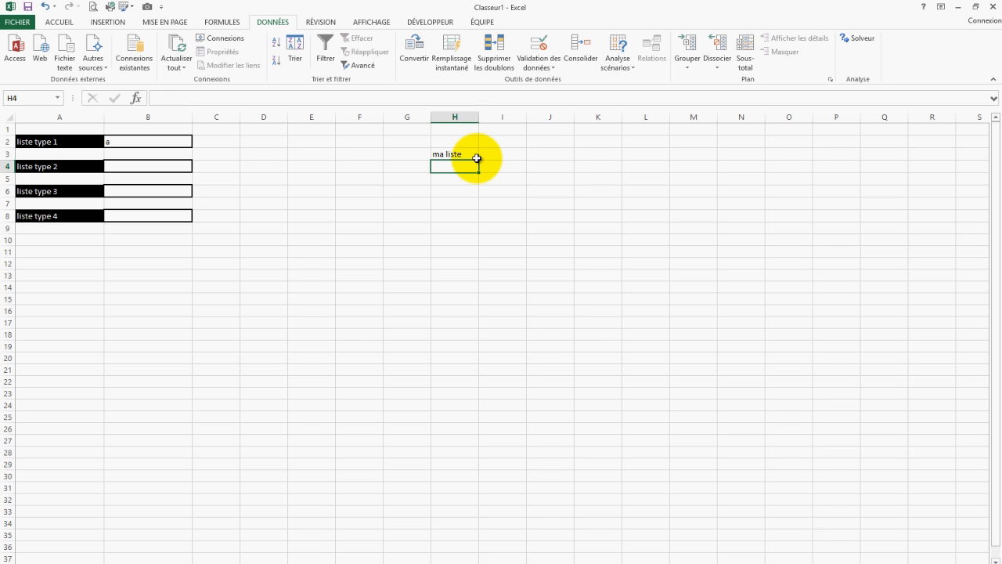
{"action": "type", "text": "a"}
{"action": "key", "text": "Return"}
{"action": "type", "text": "b"}
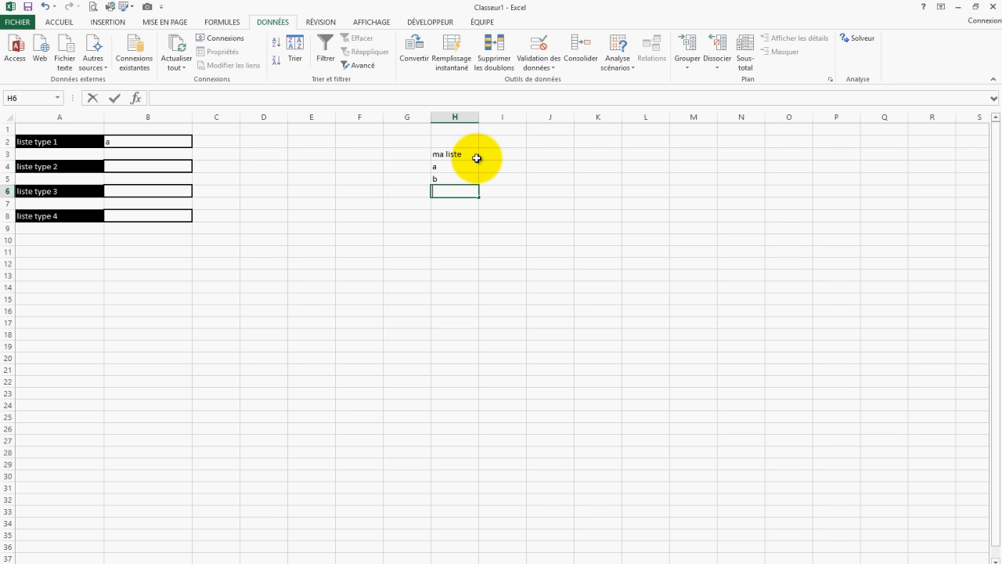
{"action": "type", "text": "d"}
{"action": "key", "text": "Return"}
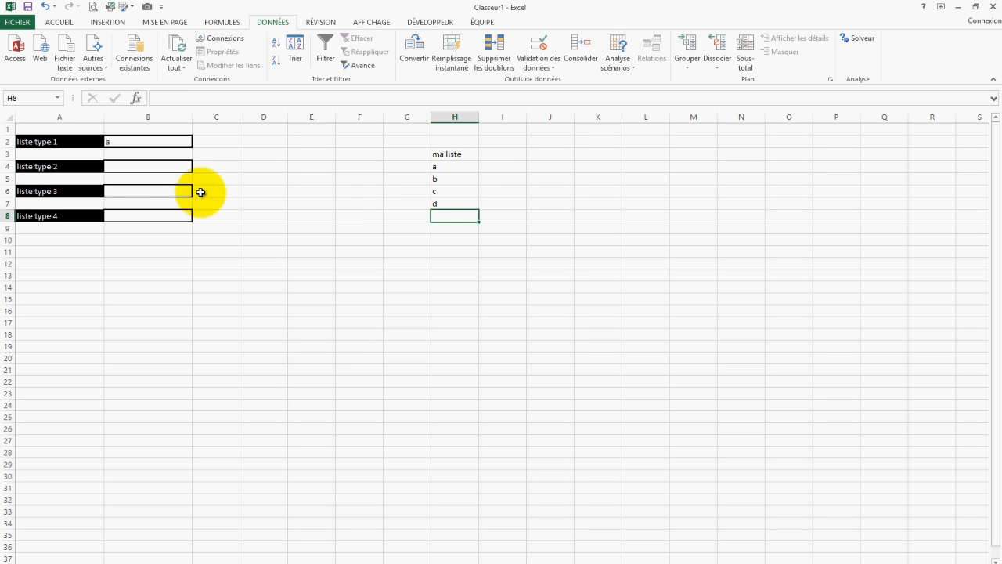
Apply a list validation to cell B4 with source =$H$4:$H$7 and check its drop-down choices.
{"action": "left_click", "coordinate": [143, 167]}
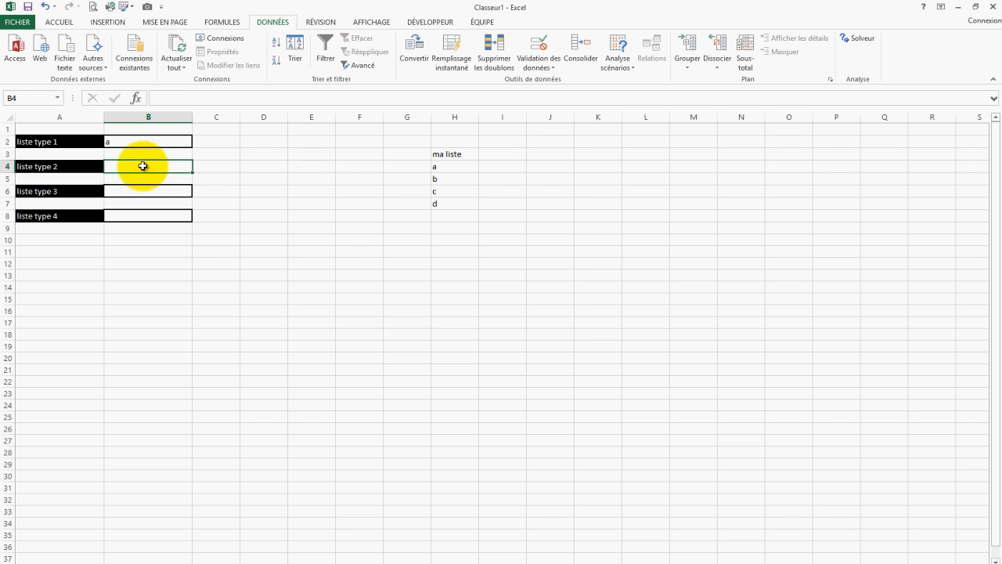
{"action": "left_click", "coordinate": [536, 46]}
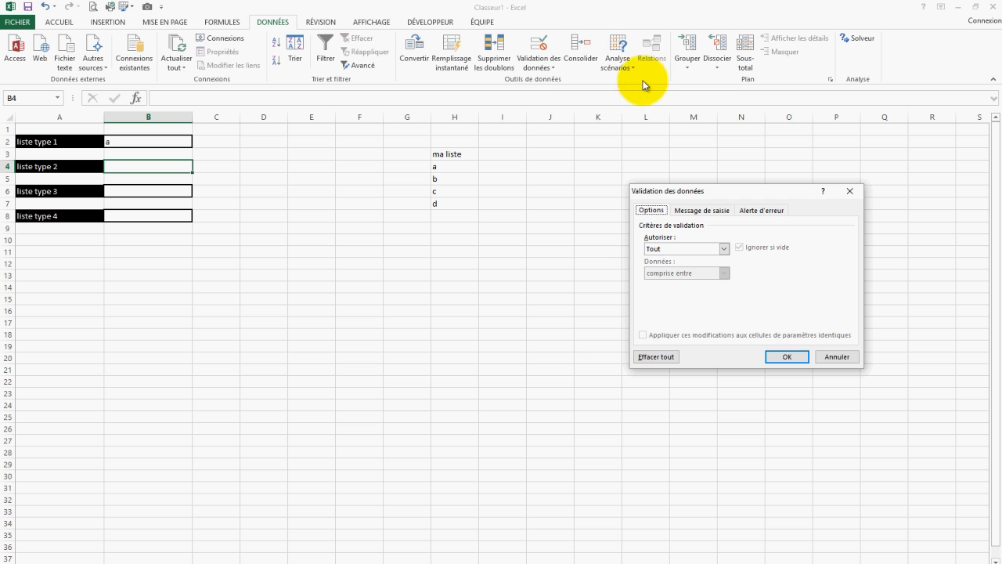
{"action": "left_click", "coordinate": [727, 250]}
{"action": "left_click", "coordinate": [680, 285]}
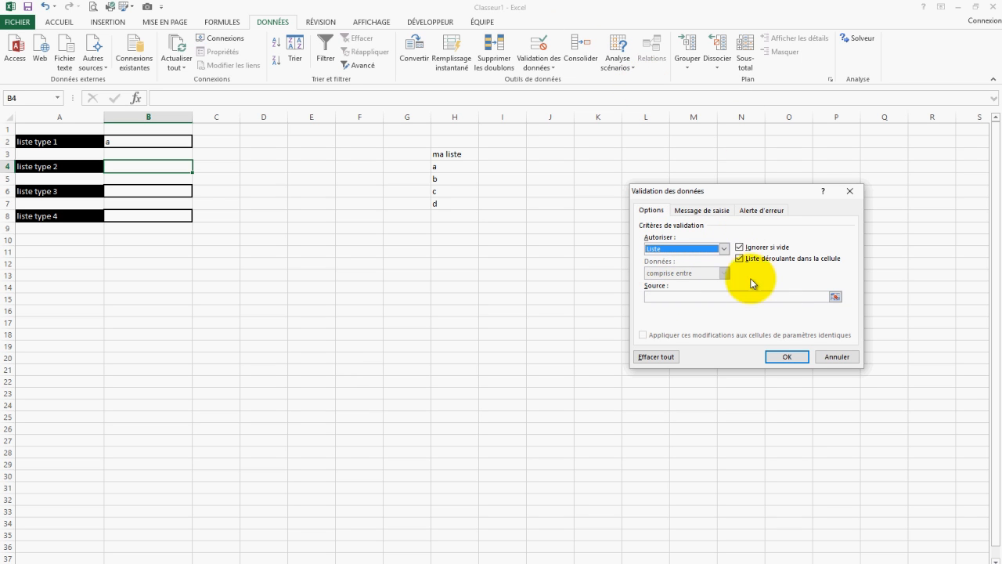
{"action": "left_click", "coordinate": [835, 298]}
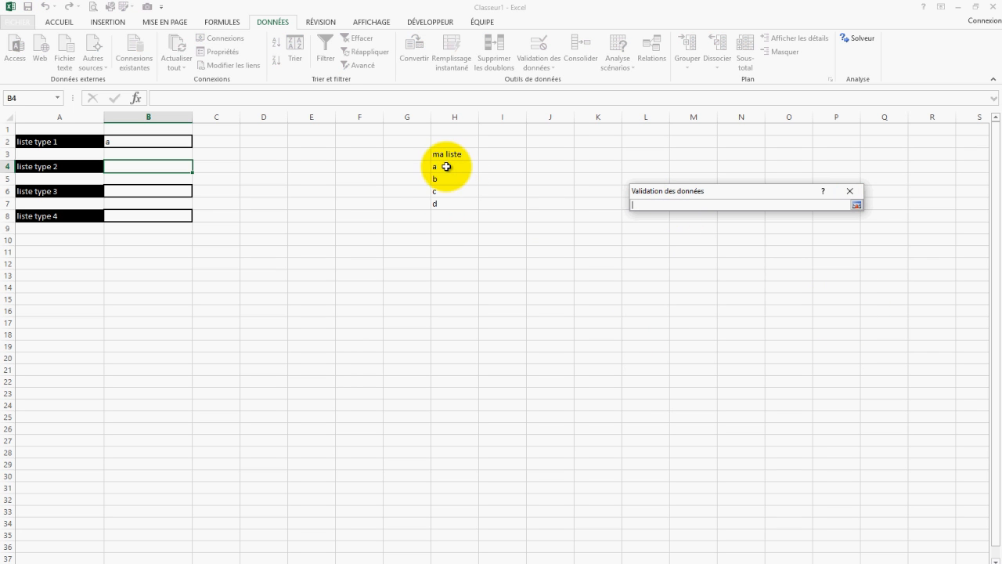
{"action": "left_click_drag", "start_coordinate": [447, 166], "coordinate": [445, 204]}
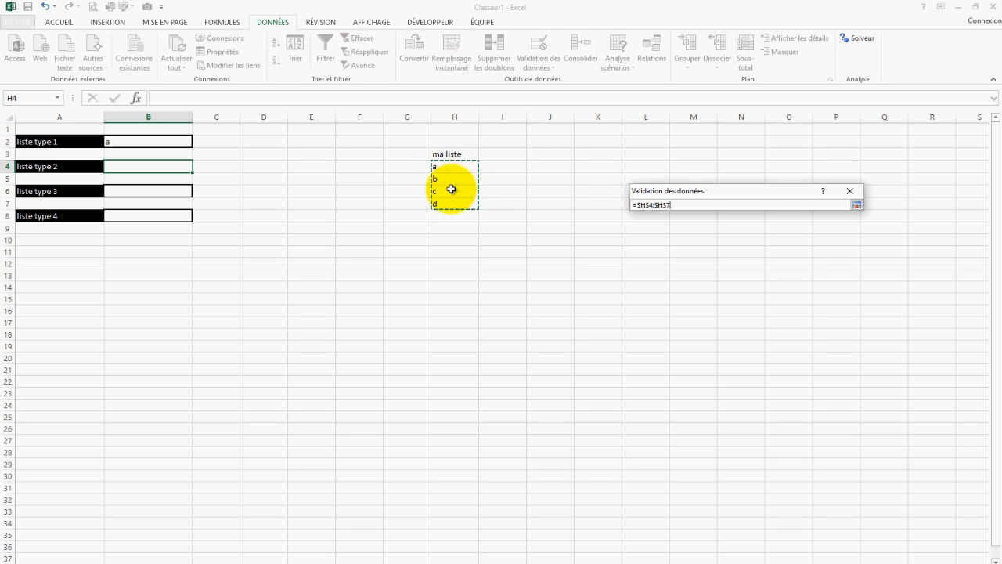
{"action": "key", "text": "Return"}
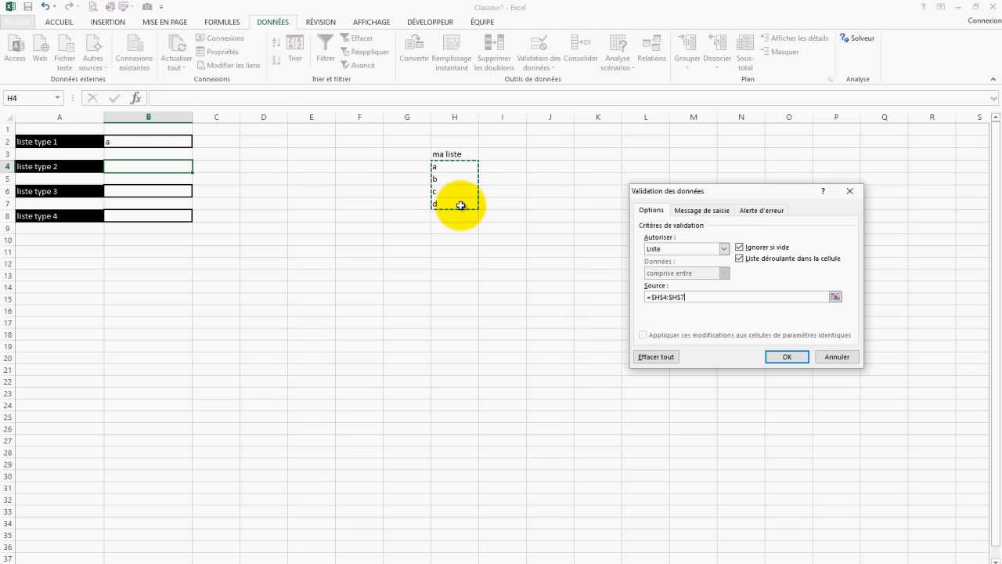
{"action": "left_click", "coordinate": [781, 357]}
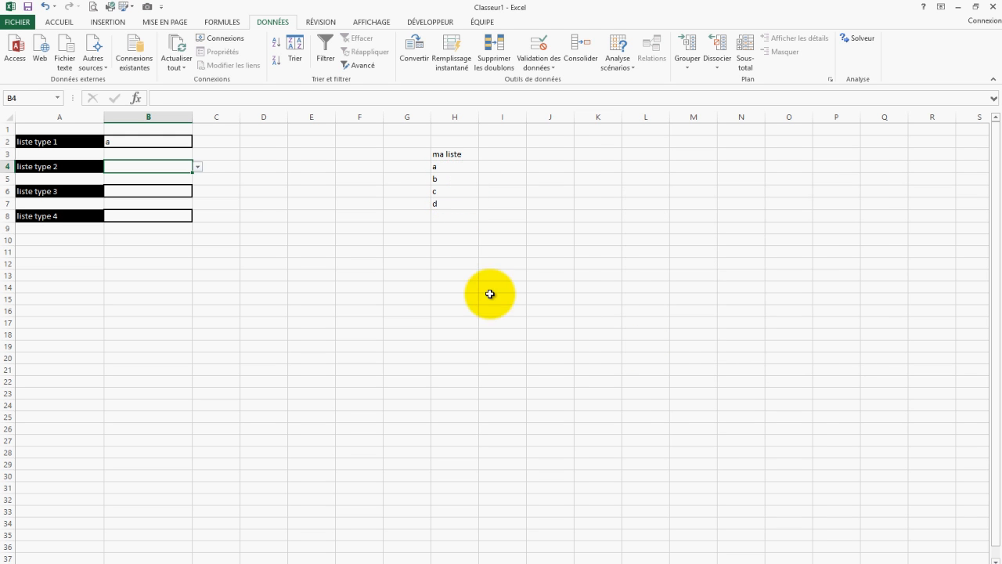
{"action": "left_click", "coordinate": [199, 166]}
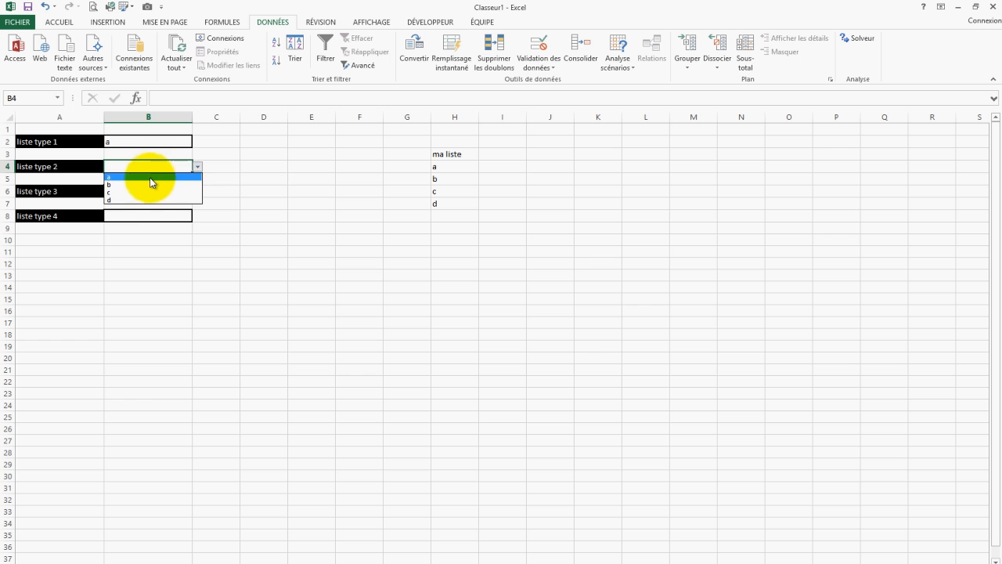
{"action": "left_click", "coordinate": [261, 250]}
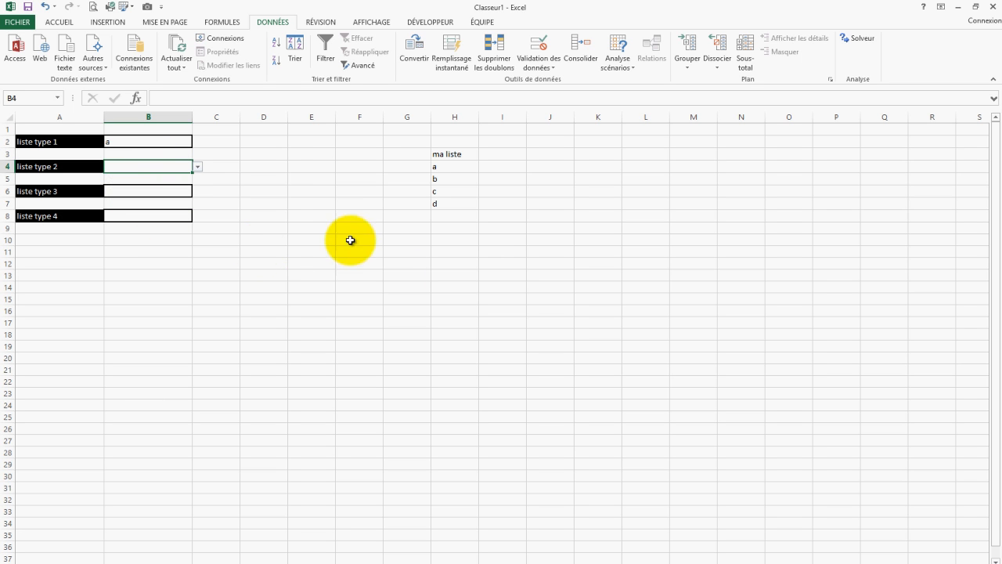
Replace the item in H6 with f and check the drop-down in cell B4.
{"action": "left_click", "coordinate": [457, 190]}
{"action": "key", "text": "Delete"}
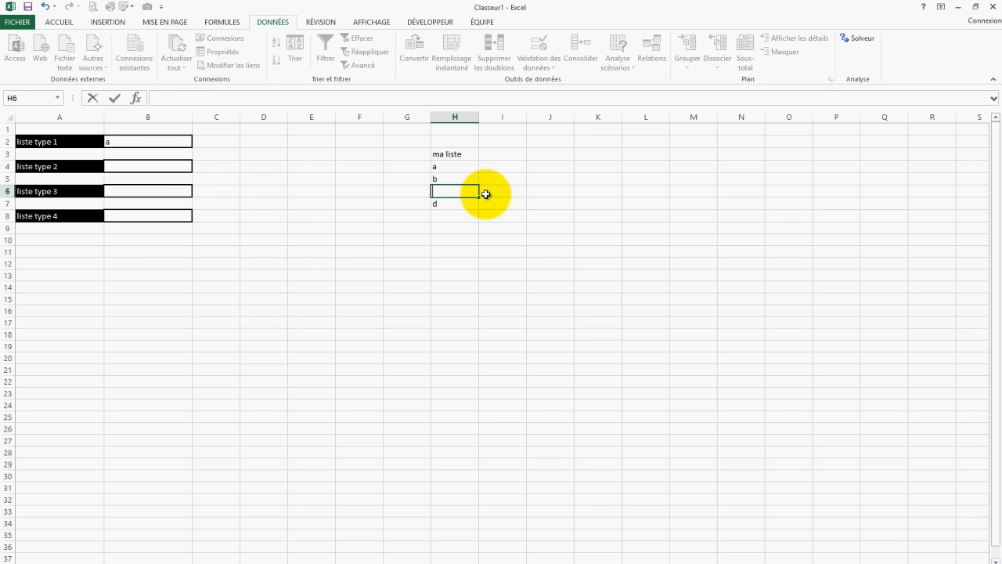
{"action": "type", "text": "f"}
{"action": "key", "text": "Return"}
{"action": "left_click", "coordinate": [173, 166]}
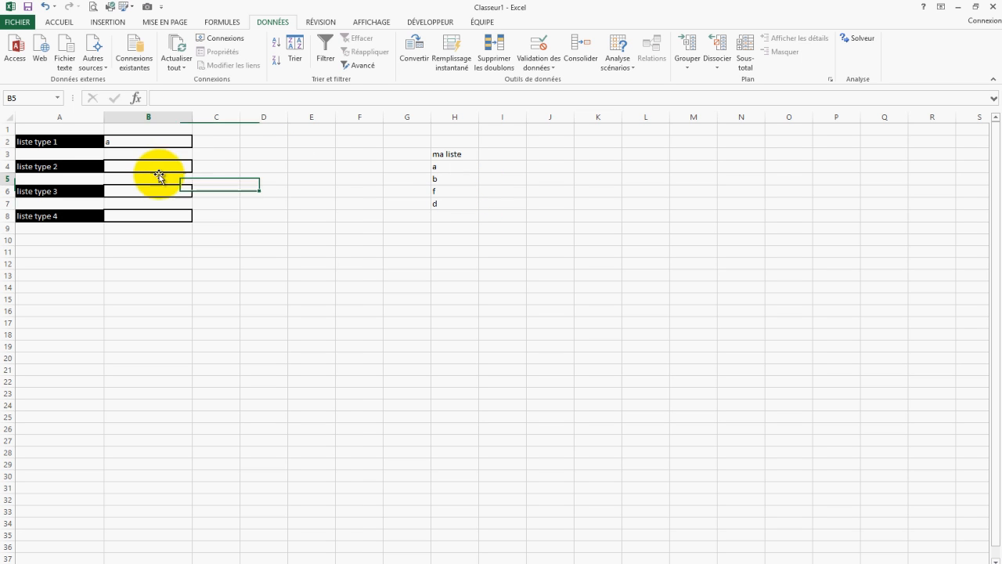
{"action": "left_click", "coordinate": [510, 250]}
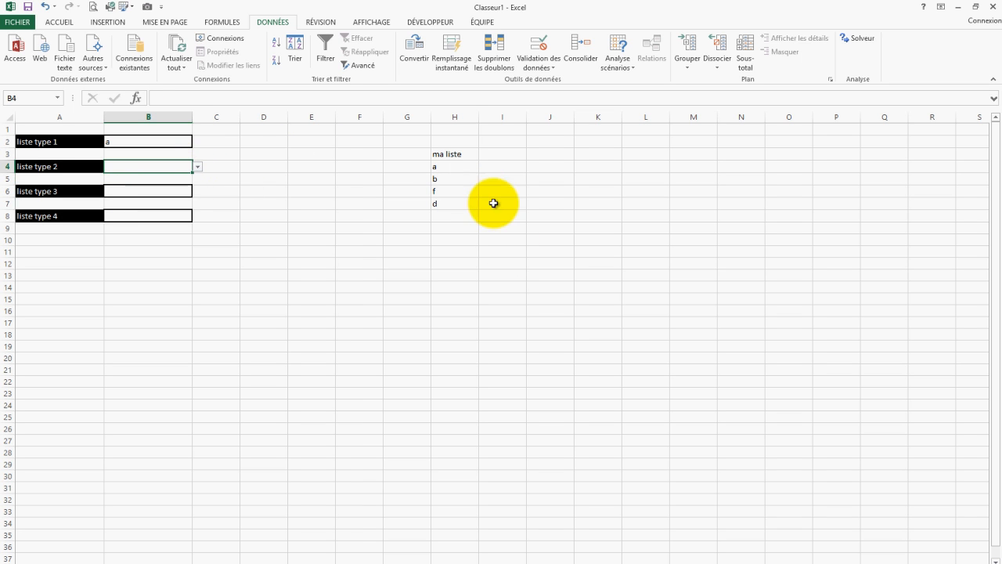
Set H6 to c and add the item e in H8 at the end of the list.
{"action": "left_click", "coordinate": [456, 190]}
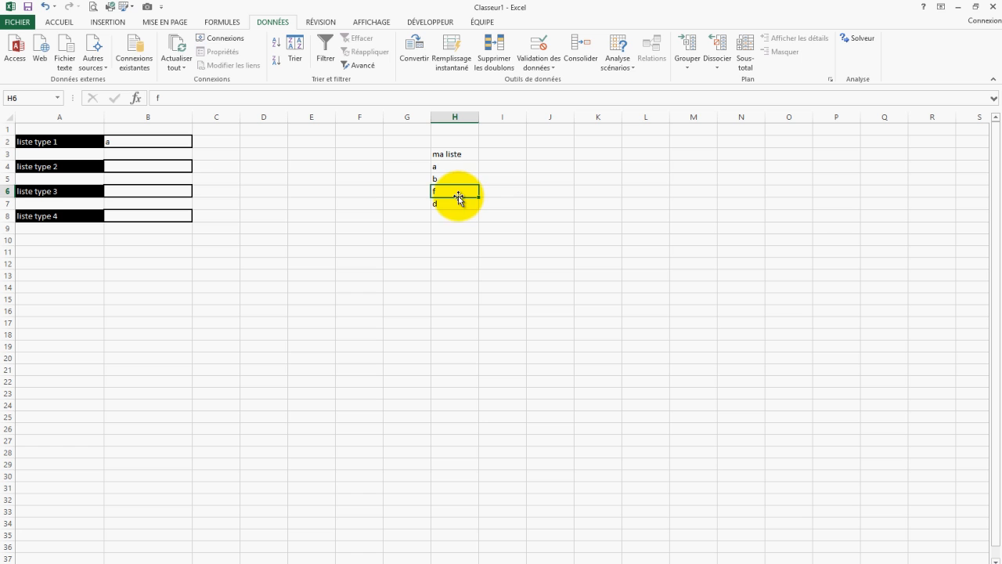
{"action": "type", "text": "c"}
{"action": "left_click", "coordinate": [493, 245]}
{"action": "left_click", "coordinate": [454, 217]}
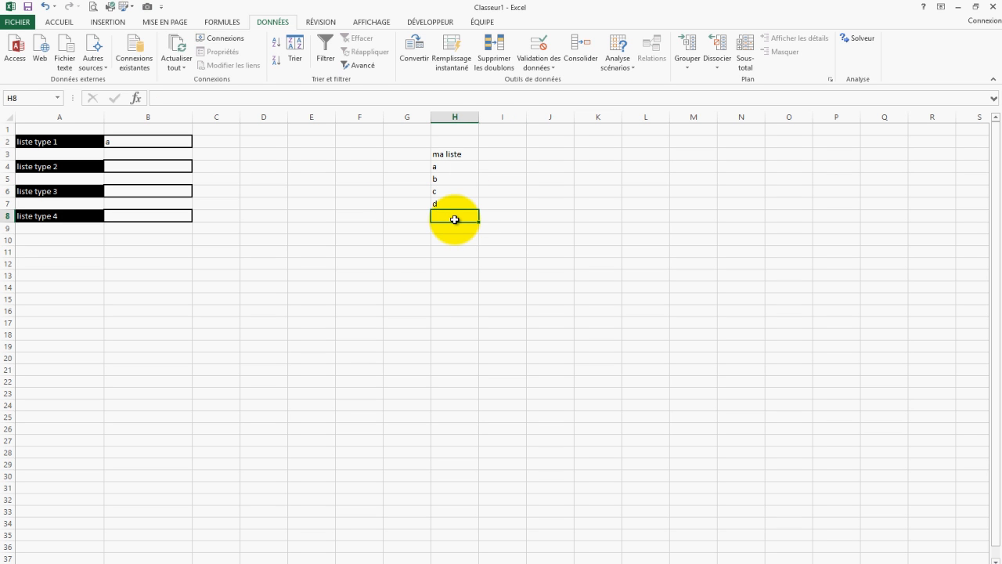
{"action": "type", "text": "e"}
{"action": "left_click", "coordinate": [493, 264]}
Choose c from the drop-down list in cell B4.
{"action": "left_click", "coordinate": [169, 167]}
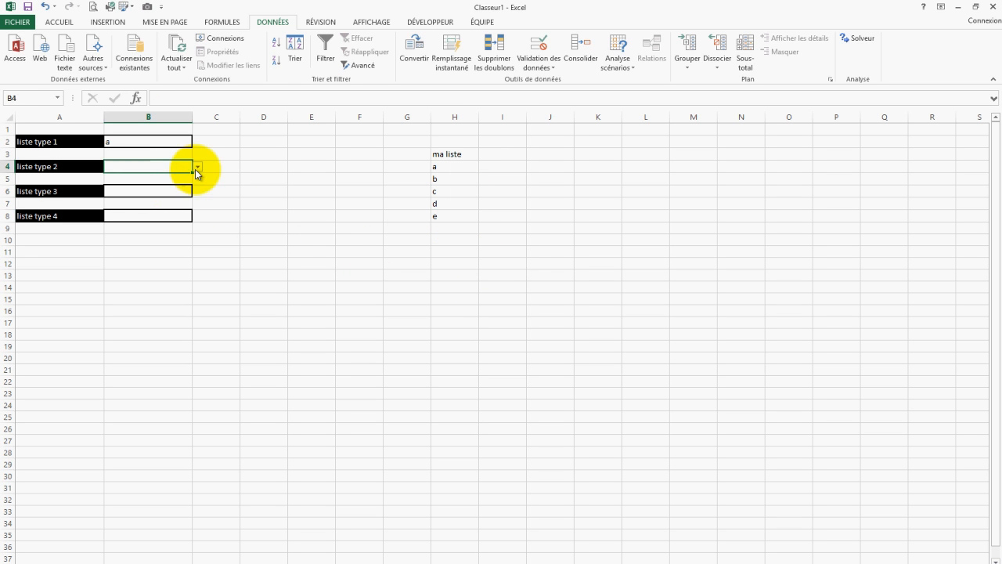
{"action": "key", "text": "Escape"}
{"action": "left_click", "coordinate": [163, 191]}
{"action": "left_click", "coordinate": [262, 204]}
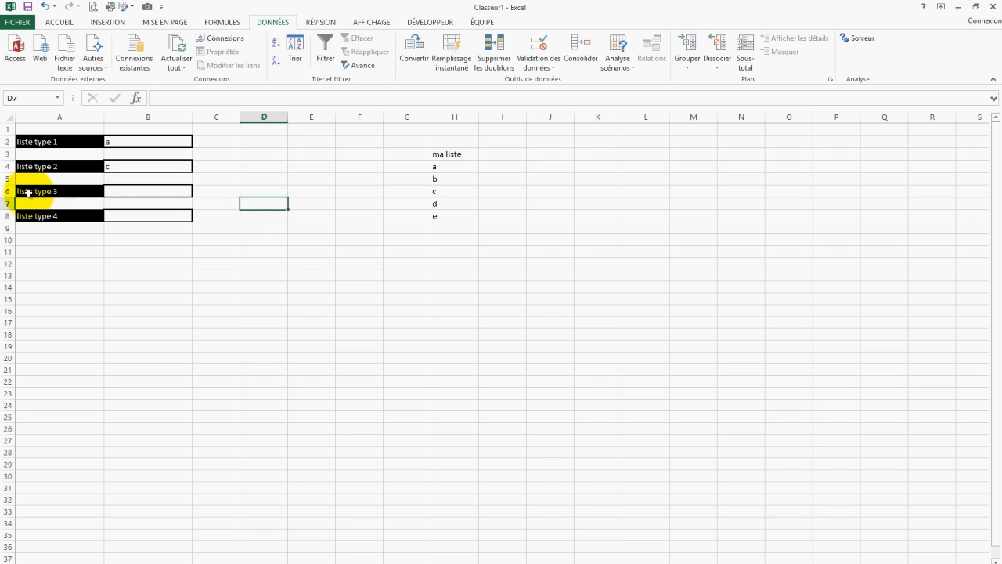
Convert the range H3:H8 into a table with "ma liste" as its header.
{"action": "left_click", "coordinate": [133, 192]}
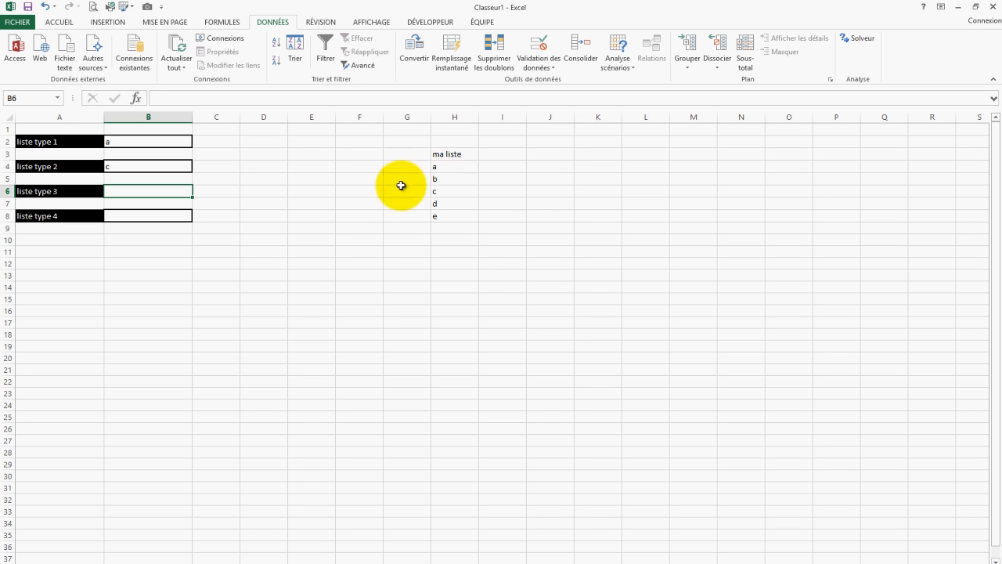
{"action": "left_click", "coordinate": [447, 167]}
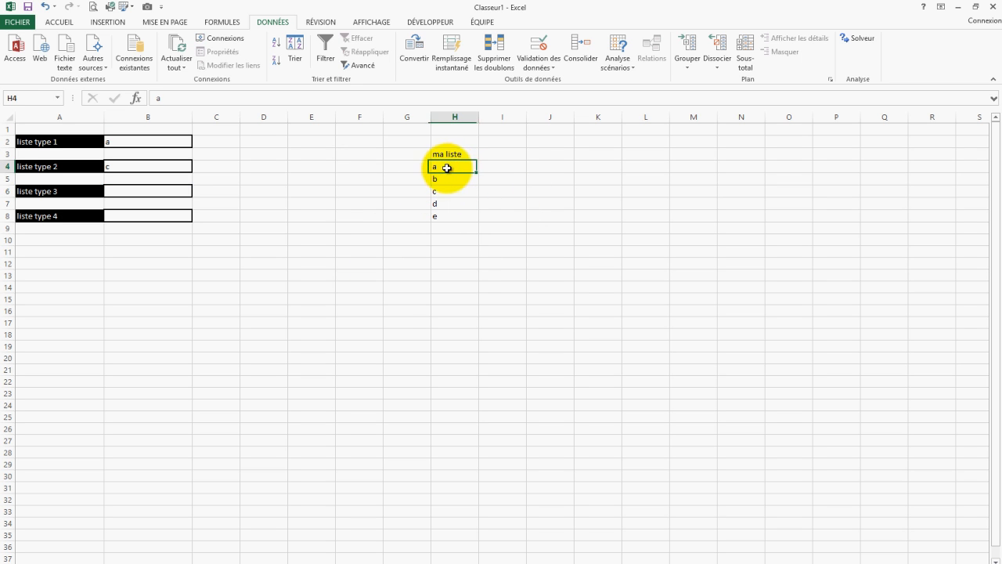
{"action": "left_click_drag", "start_coordinate": [447, 152], "coordinate": [444, 216]}
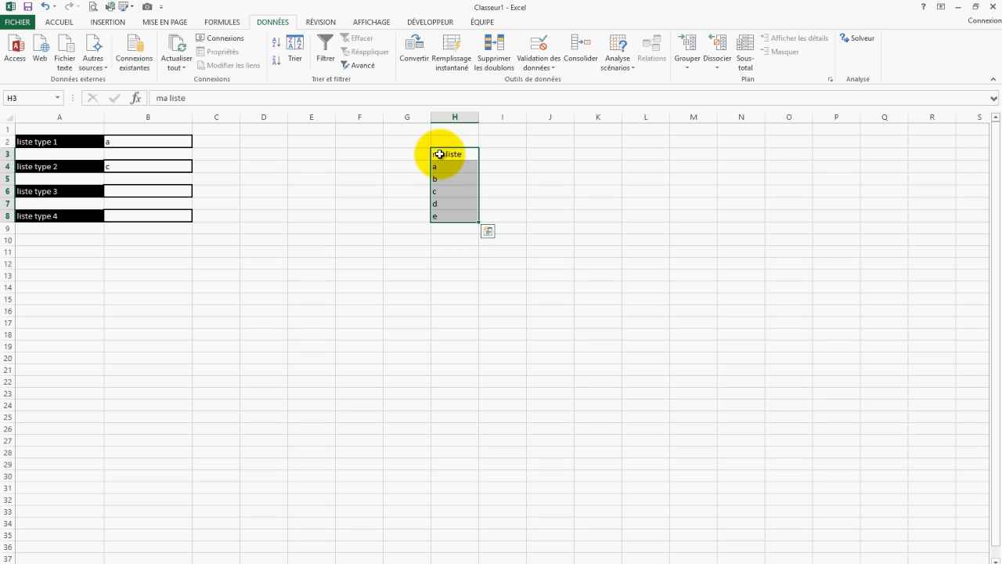
{"action": "left_click", "coordinate": [109, 23]}
{"action": "left_click", "coordinate": [118, 47]}
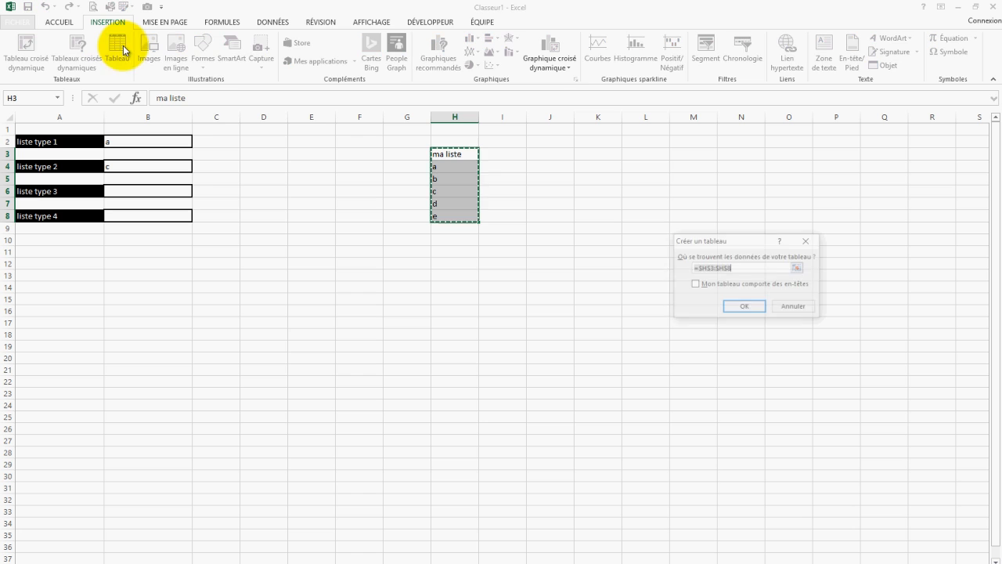
{"action": "left_click", "coordinate": [698, 286]}
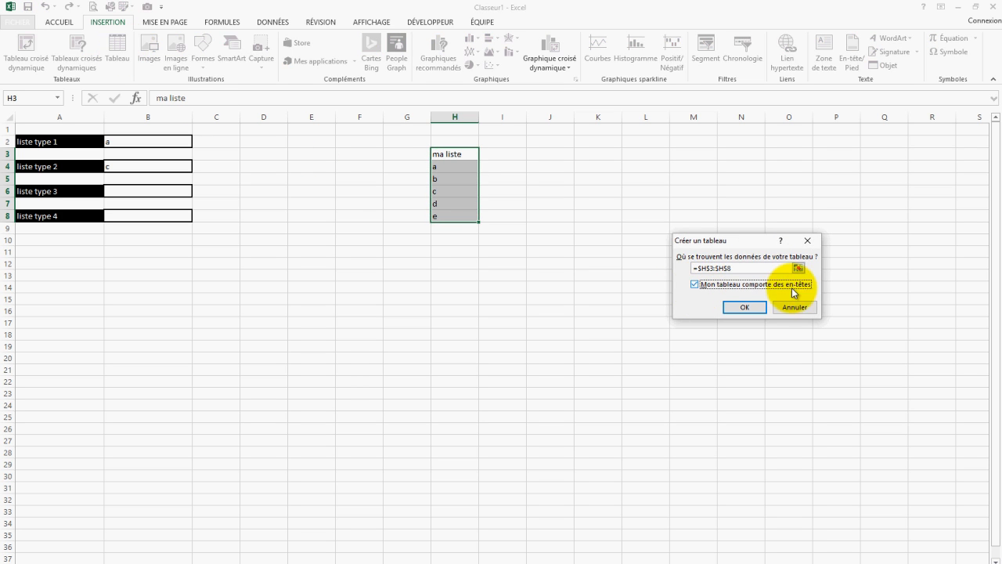
{"action": "left_click", "coordinate": [741, 306]}
{"action": "left_click", "coordinate": [694, 345]}
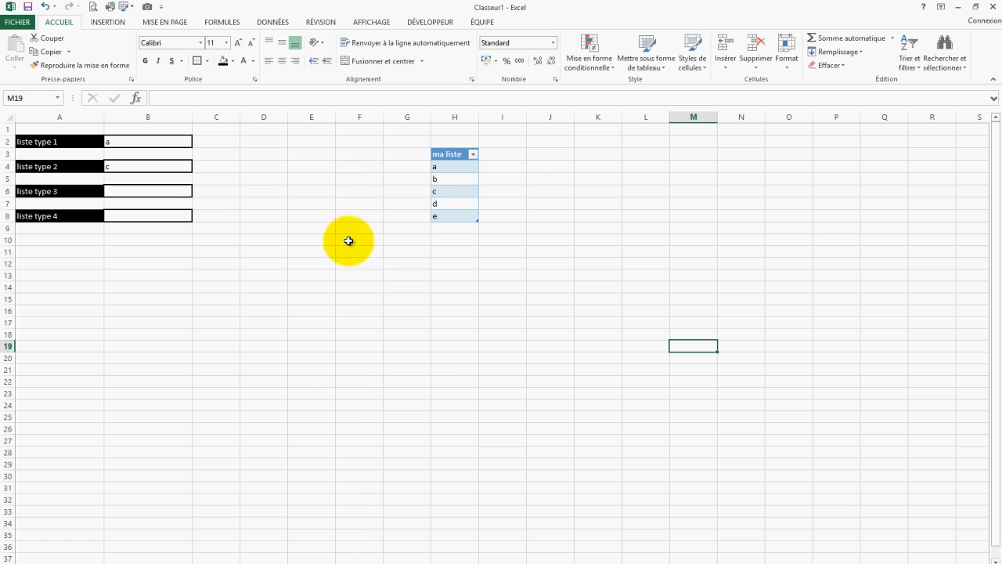
Apply a list validation to cell B6 with source =$H$4:$H$8 and check its drop-down choices.
{"action": "left_click", "coordinate": [160, 191]}
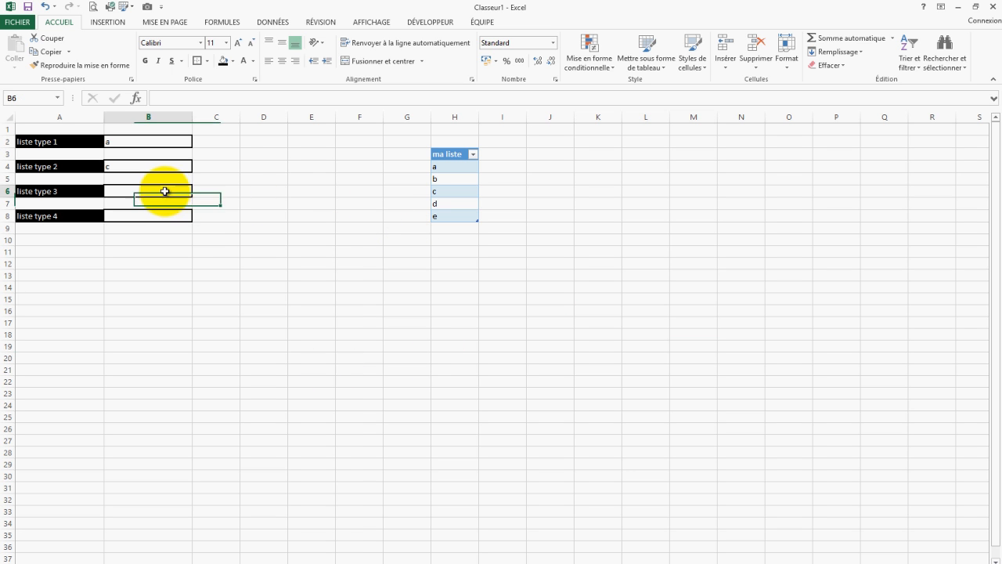
{"action": "left_click", "coordinate": [589, 52]}
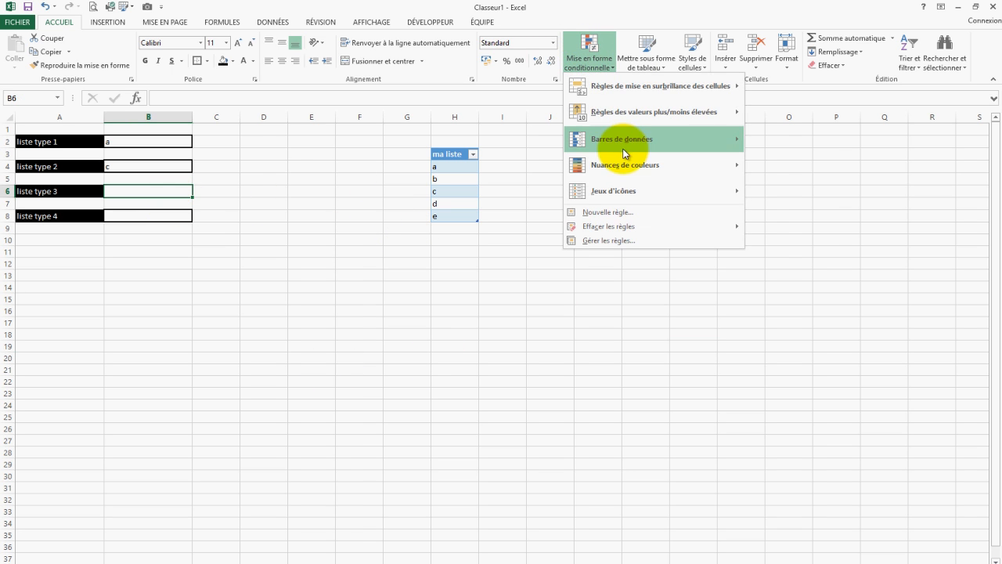
{"action": "left_click", "coordinate": [271, 22]}
{"action": "left_click", "coordinate": [538, 48]}
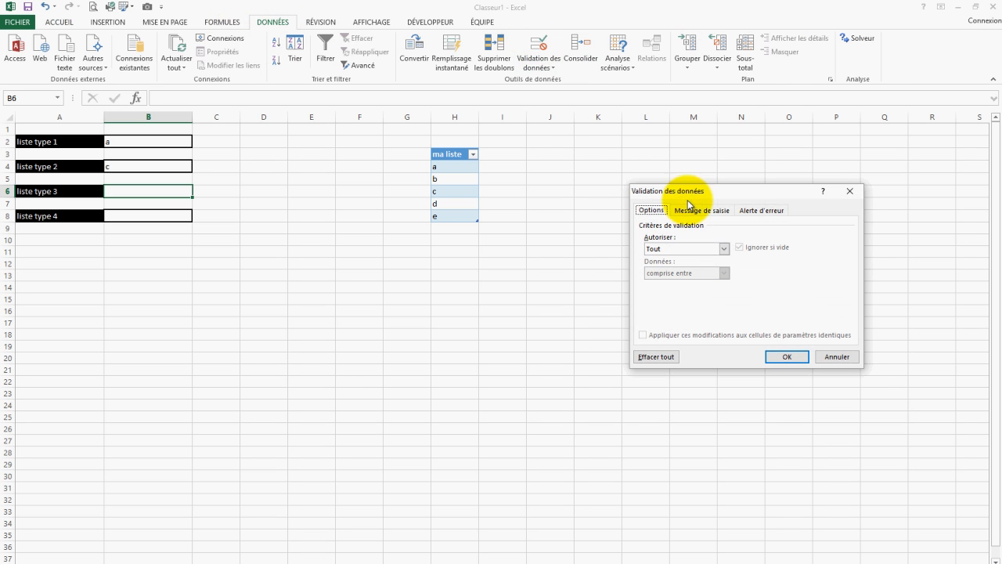
{"action": "left_click", "coordinate": [724, 248]}
{"action": "left_click", "coordinate": [662, 283]}
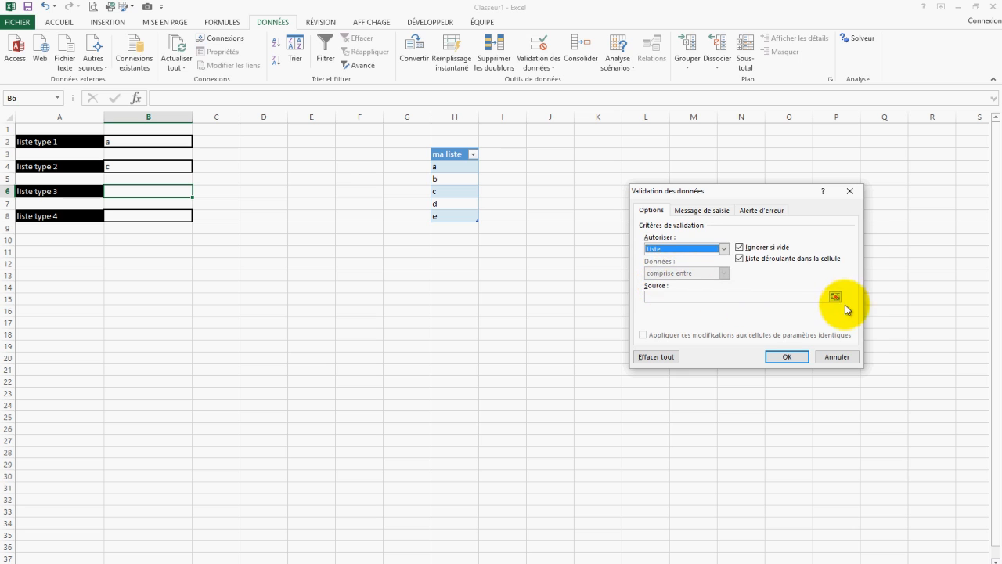
{"action": "left_click", "coordinate": [841, 301]}
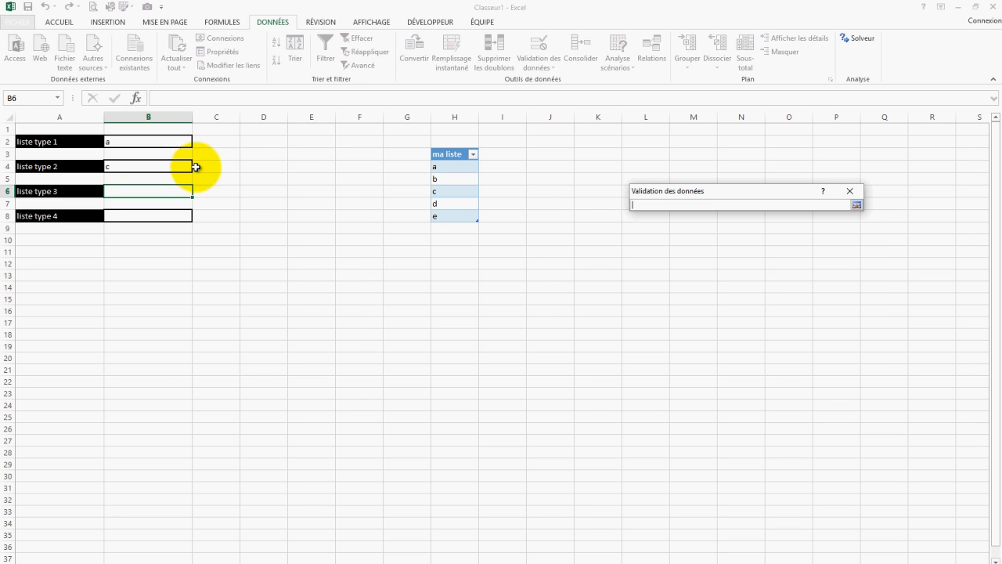
{"action": "left_click_drag", "start_coordinate": [449, 164], "coordinate": [453, 213]}
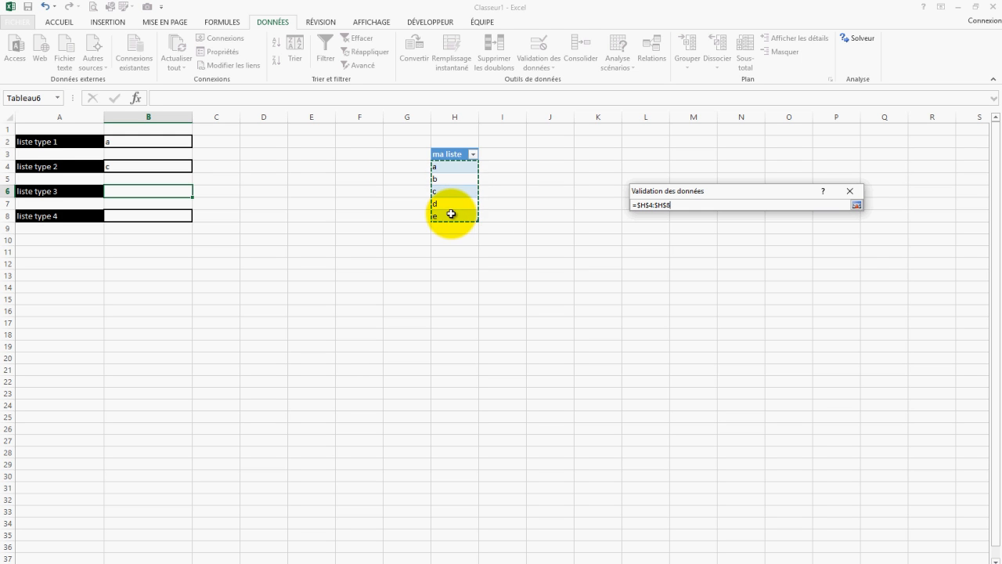
{"action": "key", "text": "Return"}
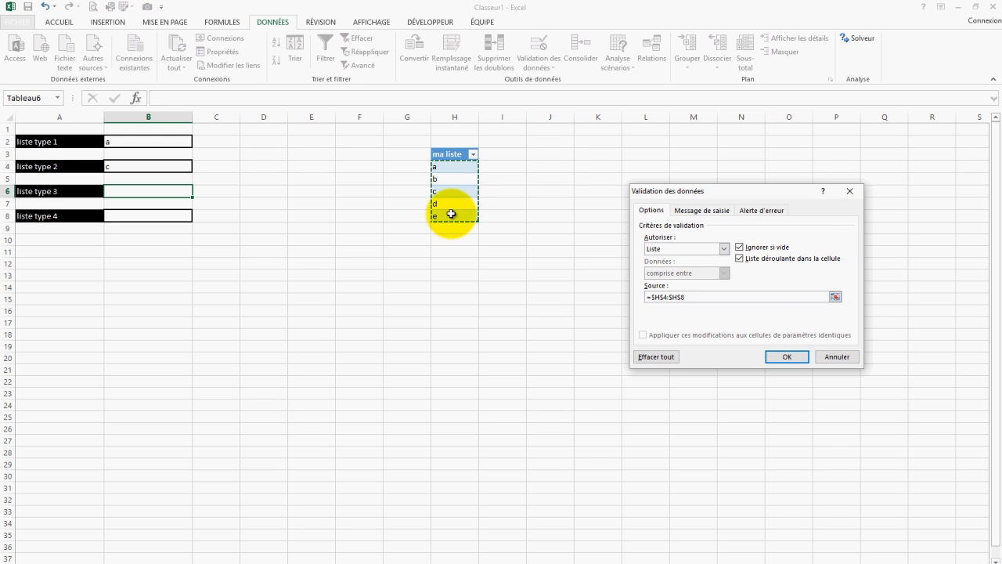
{"action": "left_click", "coordinate": [786, 357]}
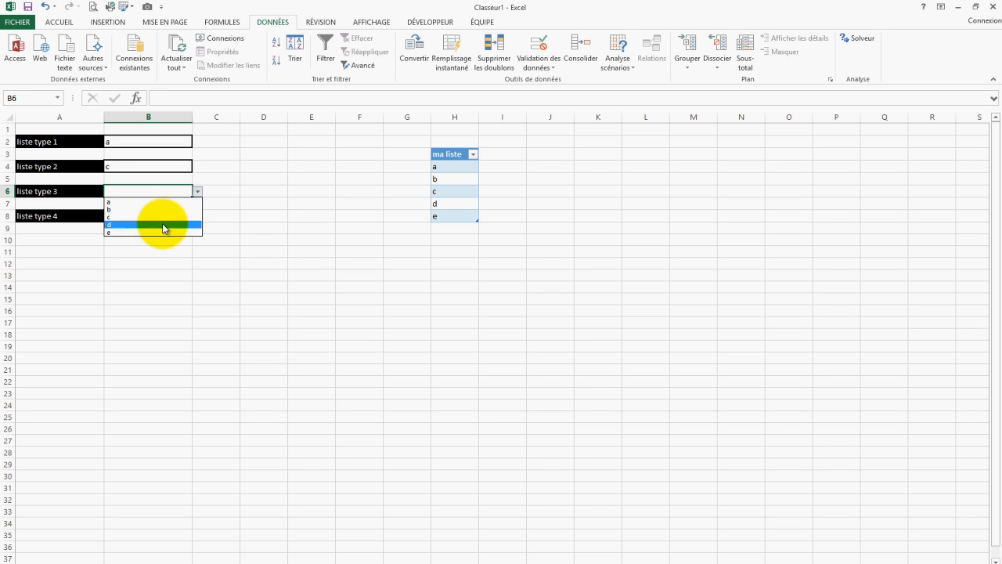
Add the item f in H9 below the table's last item and check the drop-down in cell B6.
{"action": "left_click", "coordinate": [463, 217]}
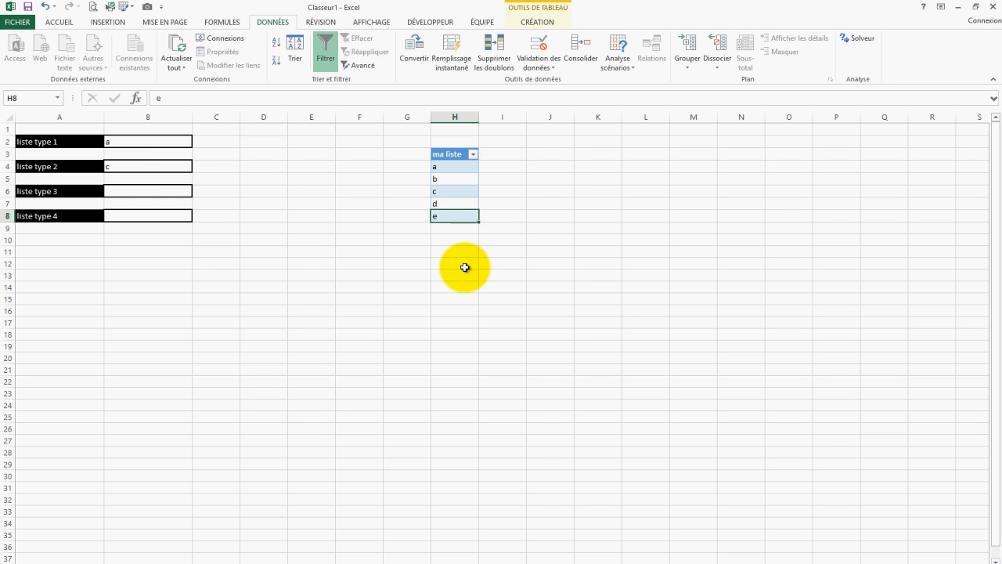
{"action": "left_click", "coordinate": [459, 229]}
{"action": "type", "text": "f"}
{"action": "left_click", "coordinate": [513, 288]}
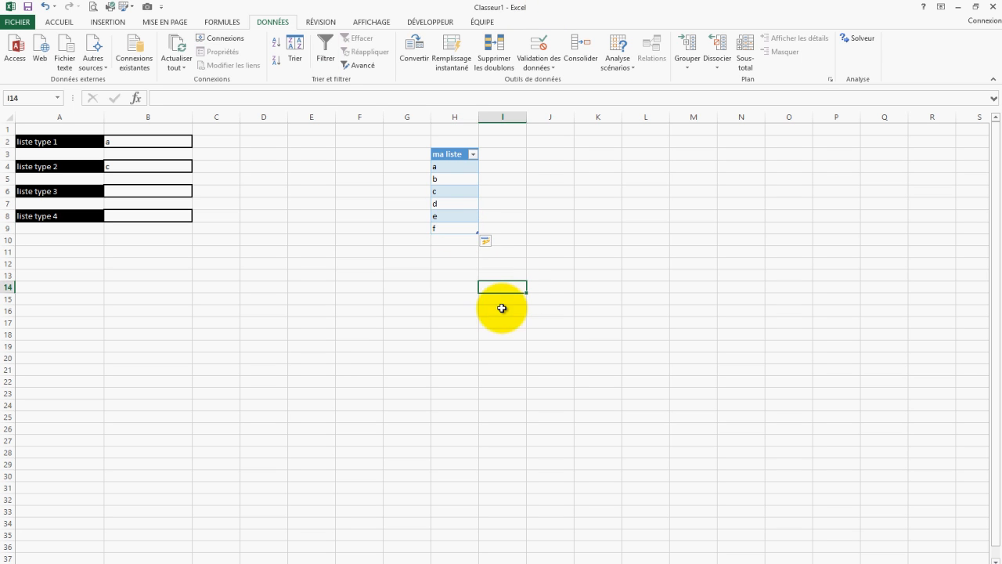
{"action": "left_click", "coordinate": [187, 192]}
{"action": "left_click", "coordinate": [197, 192]}
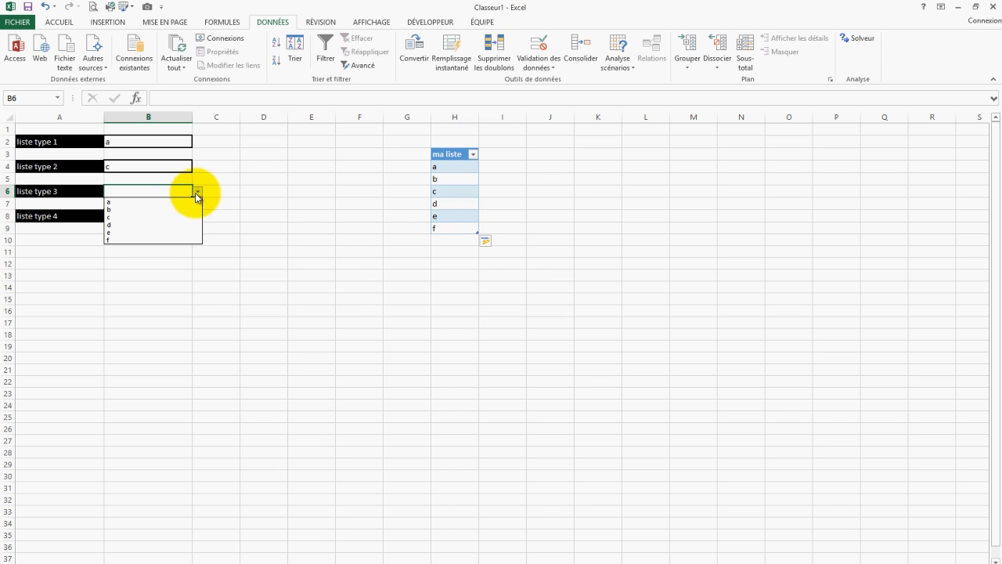
{"action": "left_click", "coordinate": [161, 239]}
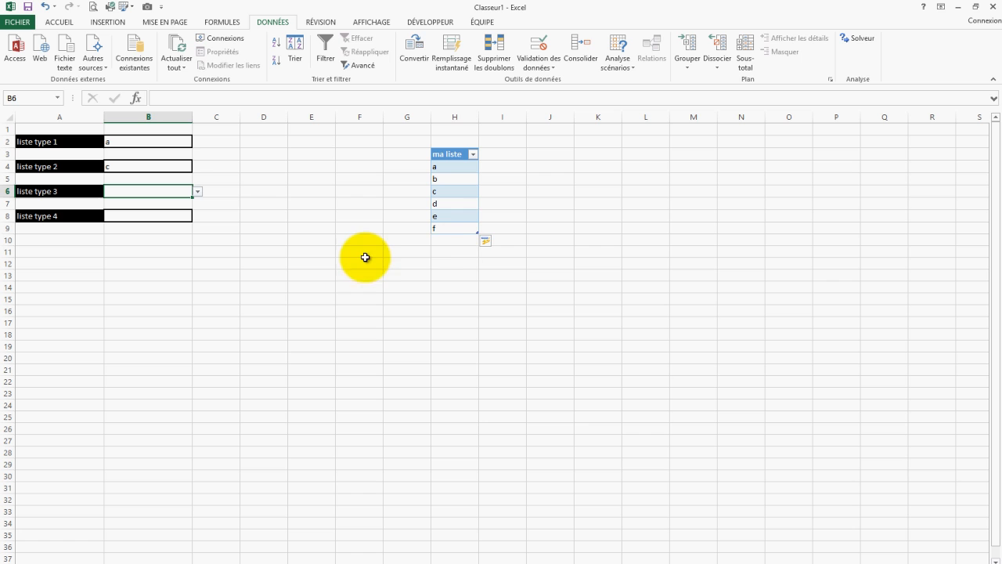
Replace the item in H7 with g and choose g from the drop-down list in cell B6.
{"action": "left_click", "coordinate": [460, 243]}
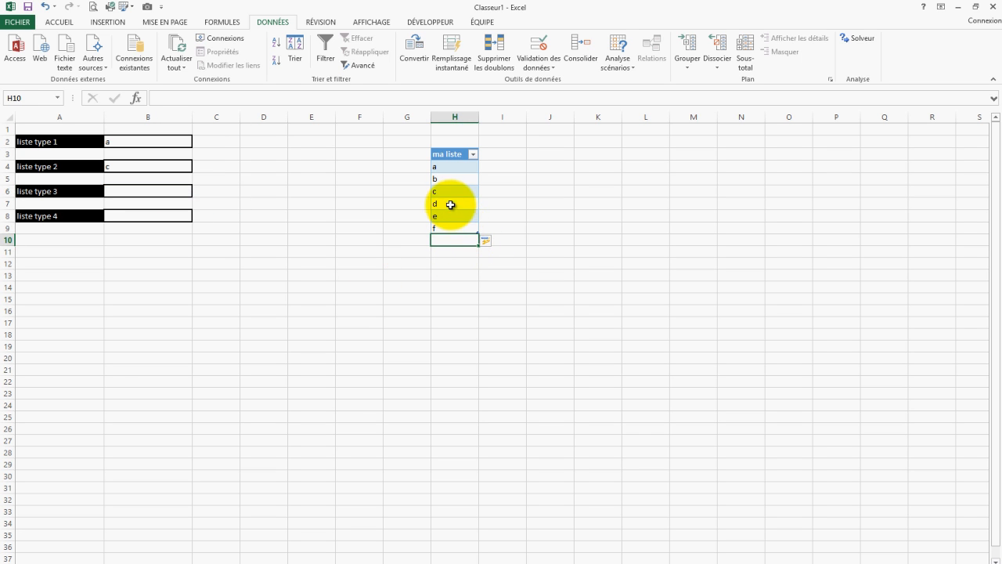
{"action": "left_click", "coordinate": [451, 204]}
{"action": "type", "text": "g"}
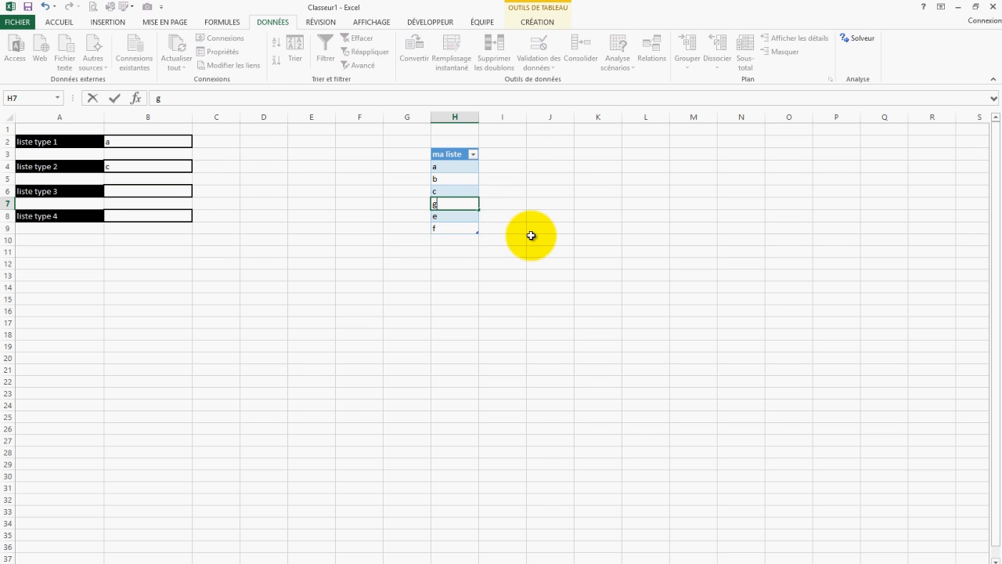
{"action": "left_click", "coordinate": [530, 237]}
{"action": "left_click", "coordinate": [186, 191]}
{"action": "left_click", "coordinate": [193, 193]}
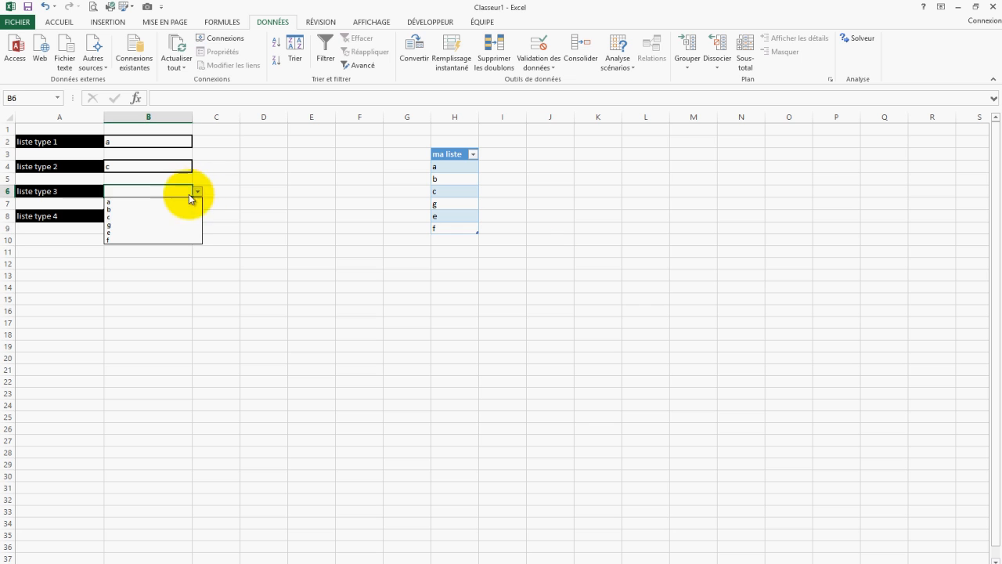
{"action": "left_click", "coordinate": [152, 228]}
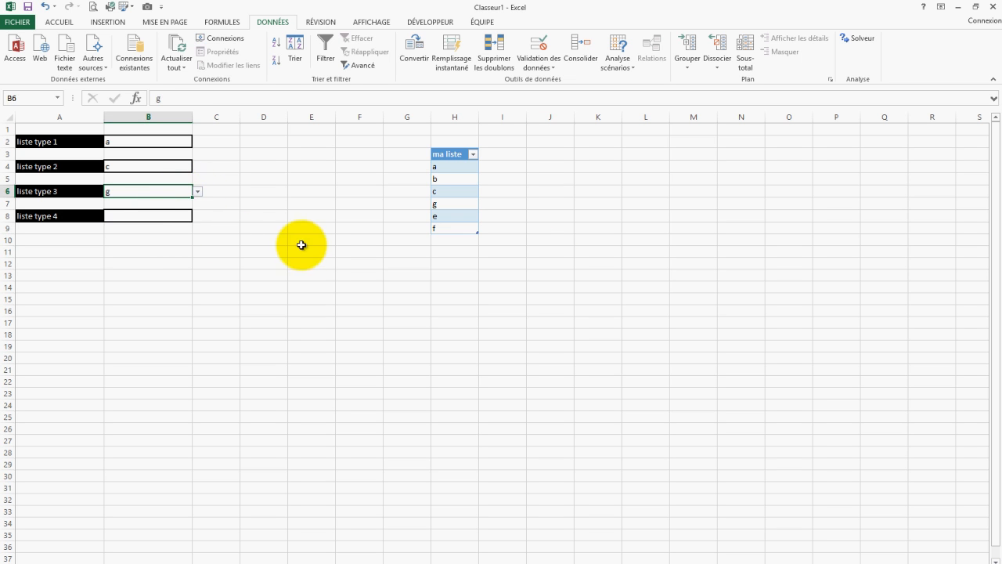
{"action": "left_click", "coordinate": [308, 240]}
Replace the item in H7 with e and check how cell B6 and its drop-down respond.
{"action": "left_click", "coordinate": [432, 205]}
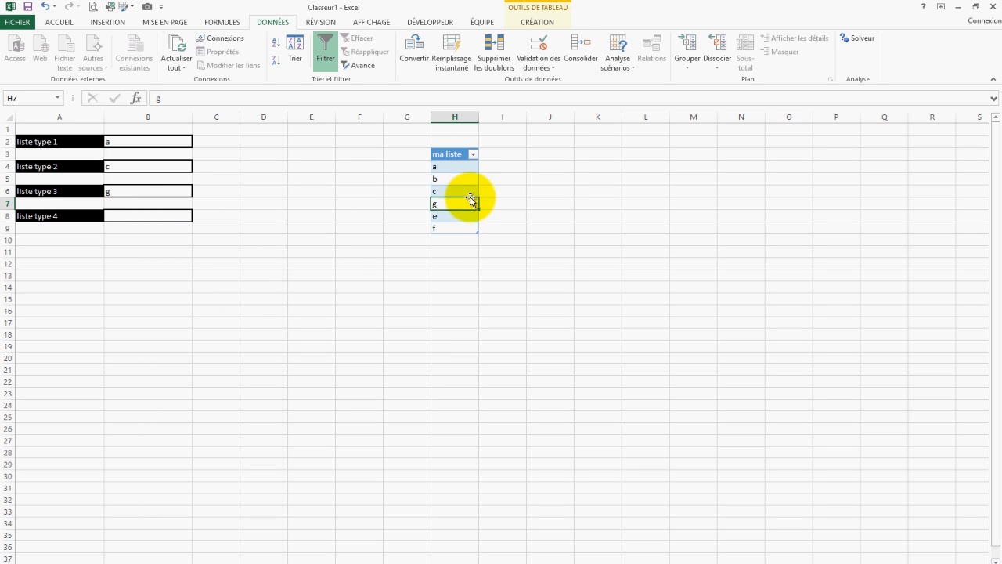
{"action": "type", "text": "e"}
{"action": "left_click", "coordinate": [157, 202]}
{"action": "left_click", "coordinate": [159, 193]}
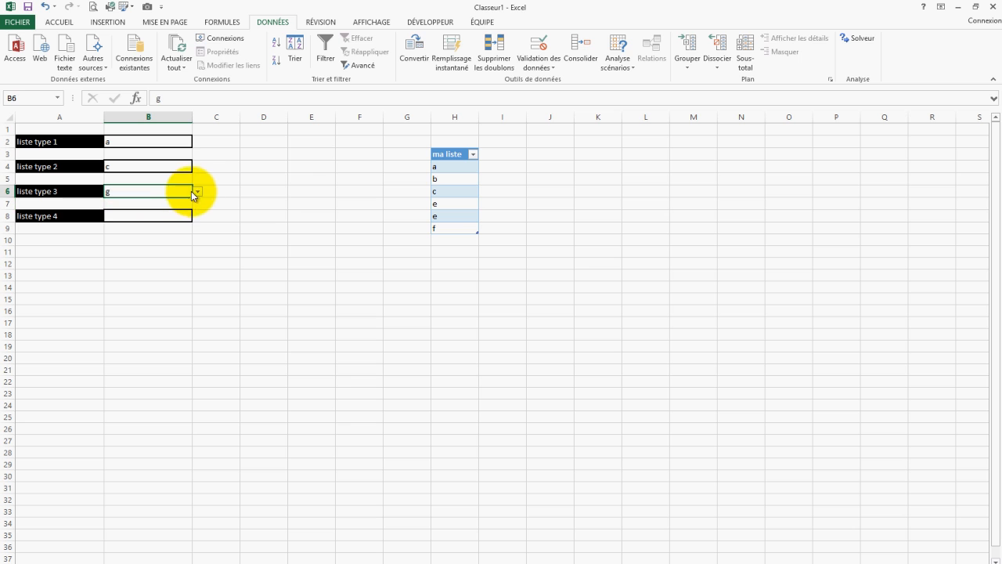
{"action": "left_click", "coordinate": [197, 191]}
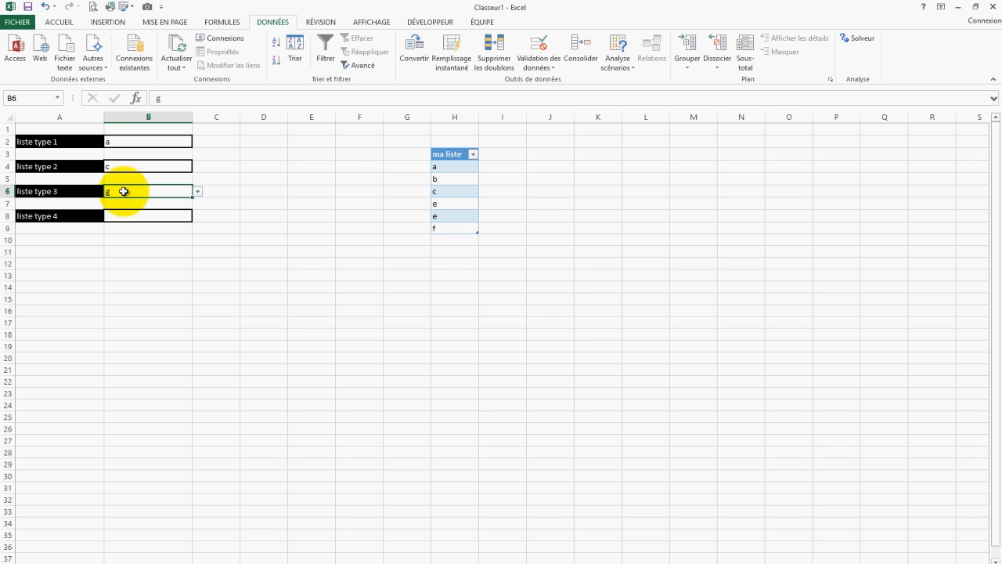
Set the item in H7 to d and set cell B6 to d.
{"action": "left_click", "coordinate": [454, 204]}
{"action": "type", "text": "d"}
{"action": "left_click", "coordinate": [380, 299]}
{"action": "left_click", "coordinate": [149, 198]}
{"action": "left_click", "coordinate": [188, 193]}
{"action": "type", "text": "d"}
{"action": "left_click", "coordinate": [274, 238]}
{"action": "left_click", "coordinate": [274, 274]}
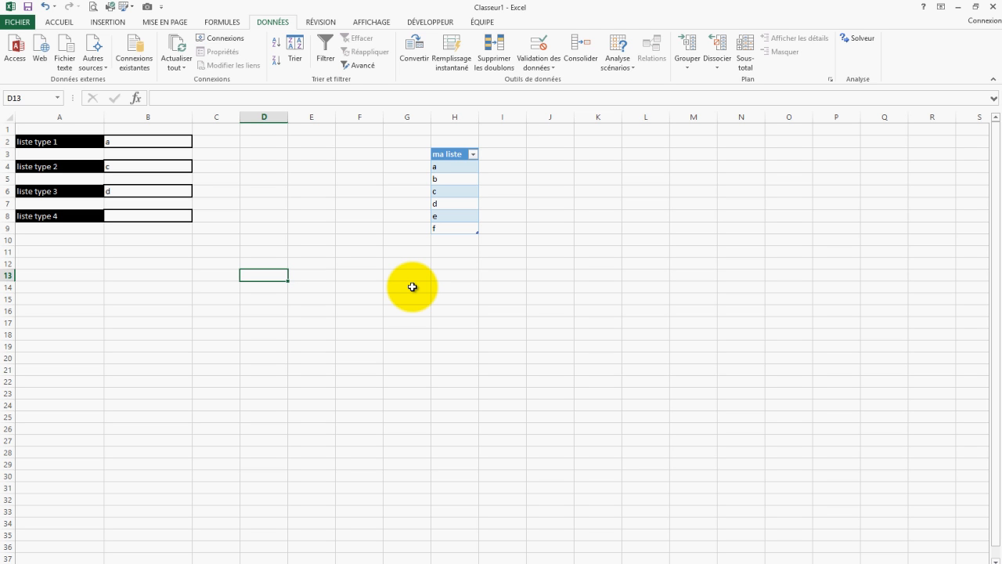
{"action": "left_click", "coordinate": [154, 220]}
{"action": "left_click", "coordinate": [539, 45]}
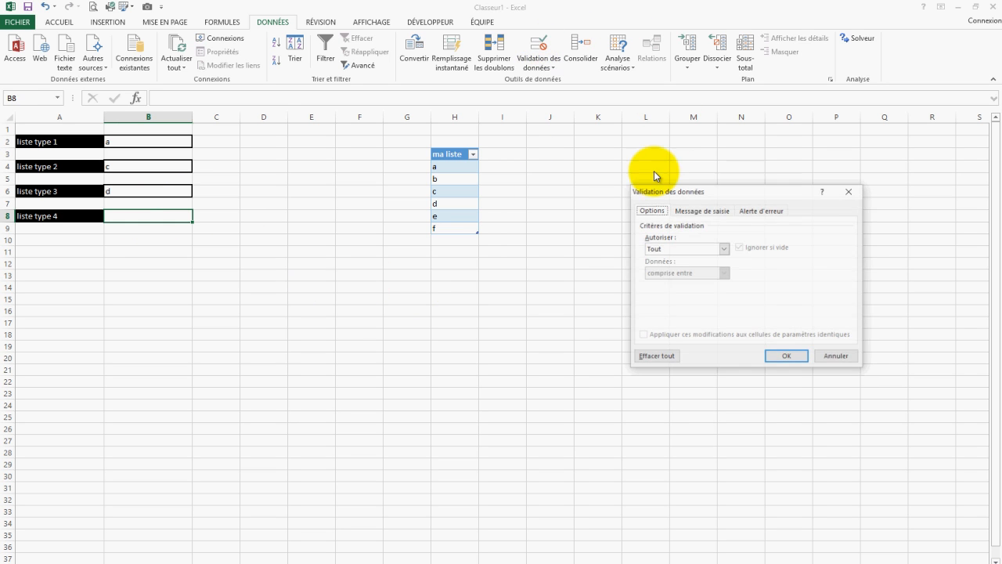
{"action": "left_click", "coordinate": [723, 249]}
{"action": "left_click", "coordinate": [686, 282]}
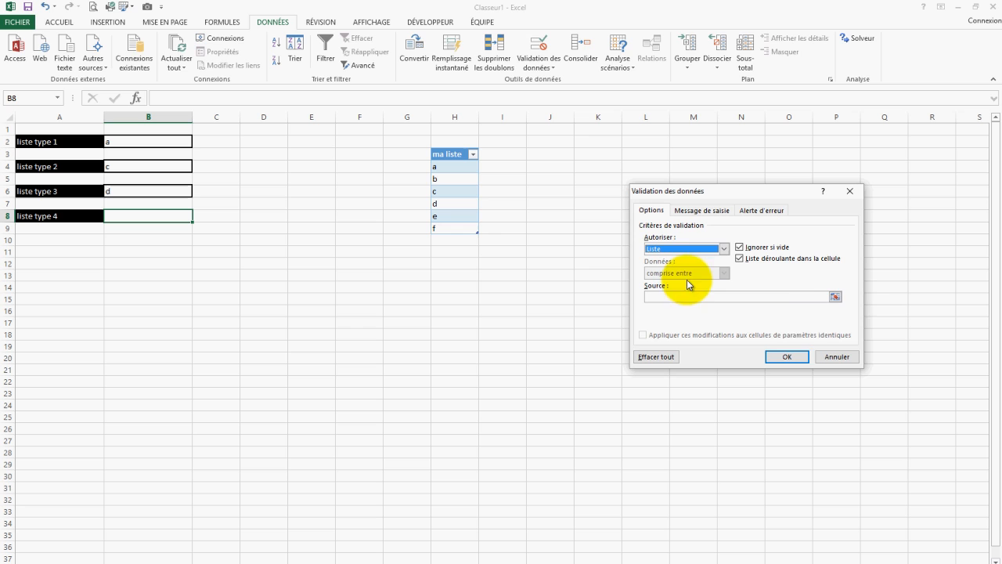
{"action": "left_click", "coordinate": [835, 296]}
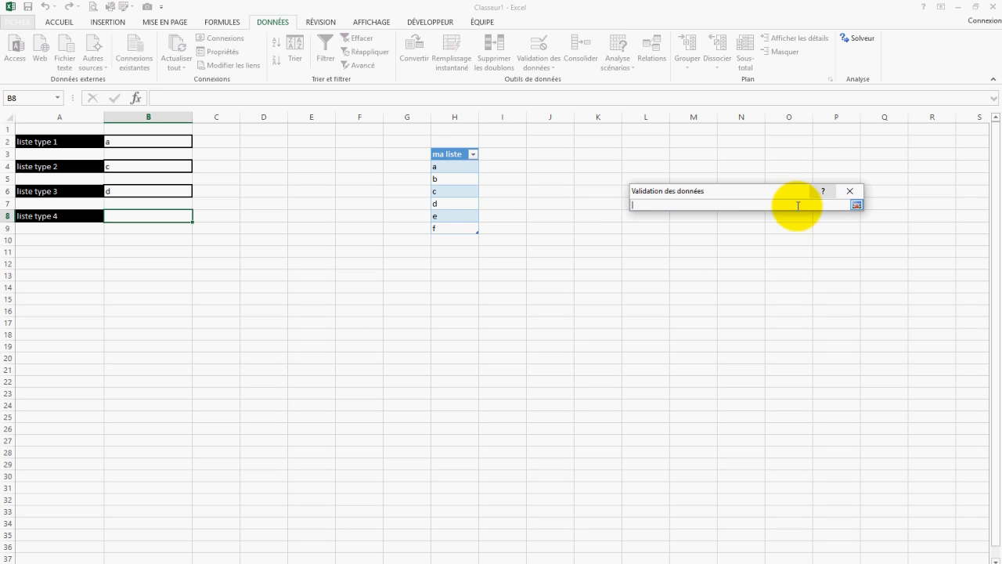
{"action": "left_click", "coordinate": [850, 193]}
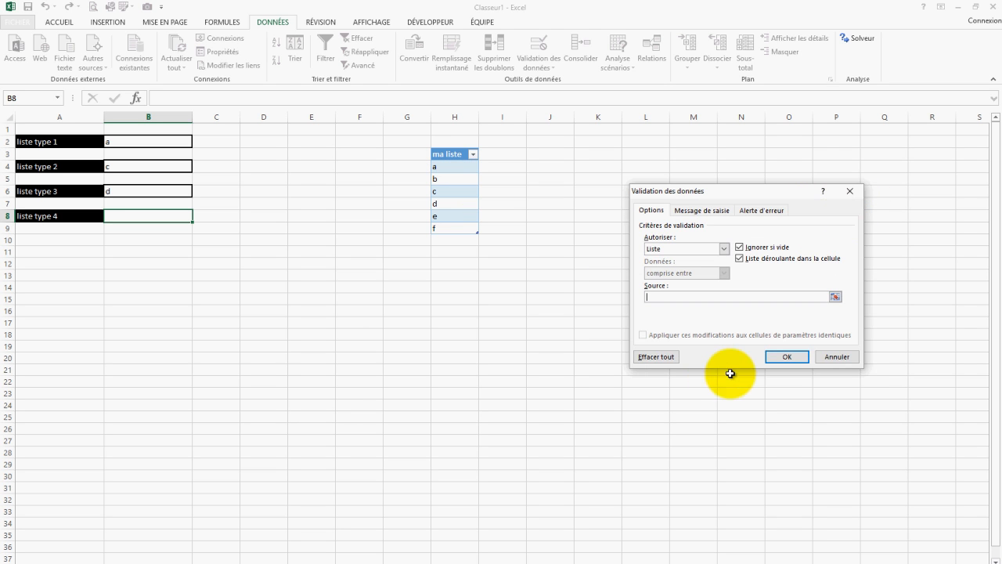
{"action": "left_click", "coordinate": [843, 356]}
Name the table's item range H4:H9 "liste".
{"action": "left_click_drag", "start_coordinate": [449, 168], "coordinate": [449, 228]}
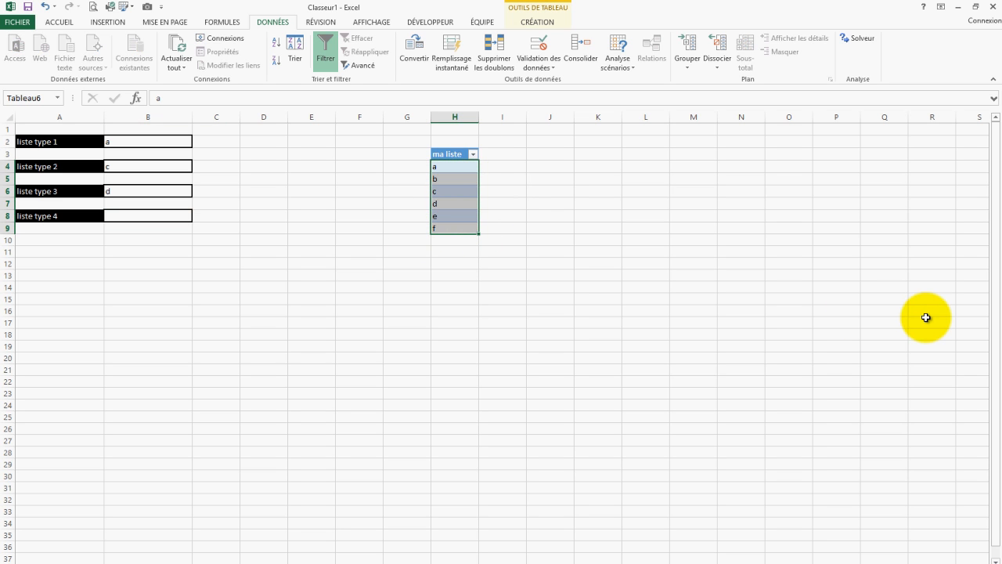
{"action": "left_click", "coordinate": [37, 100]}
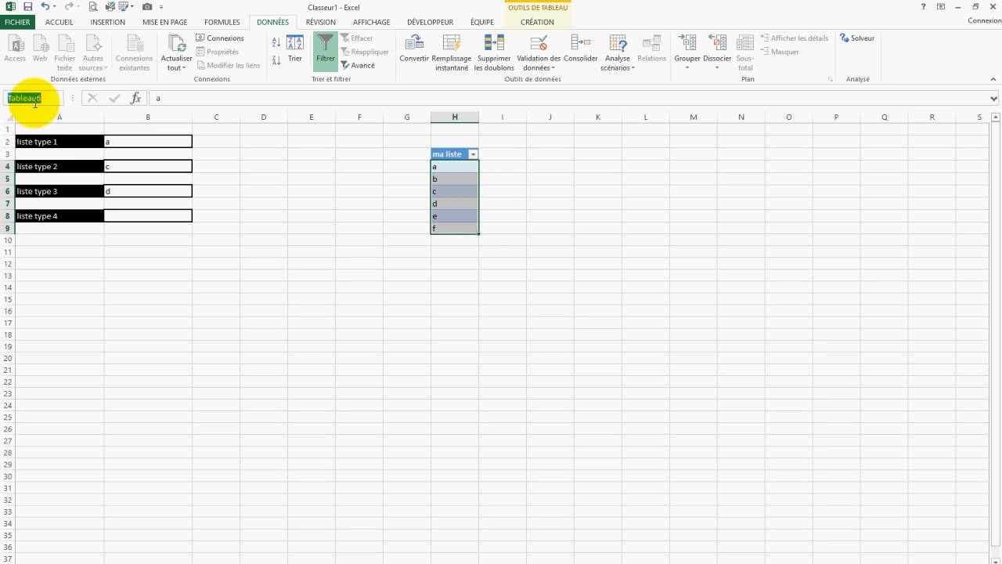
{"action": "type", "text": "liste"}
{"action": "key", "text": "Return"}
{"action": "left_click", "coordinate": [407, 166]}
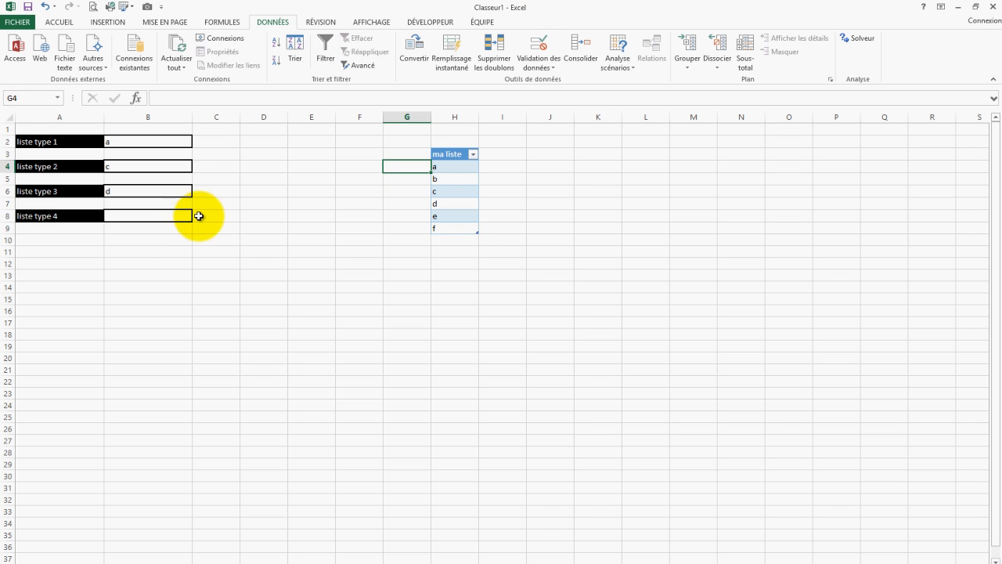
Add list data validation to cell B8 with the named range =liste as its source.
{"action": "left_click", "coordinate": [161, 217]}
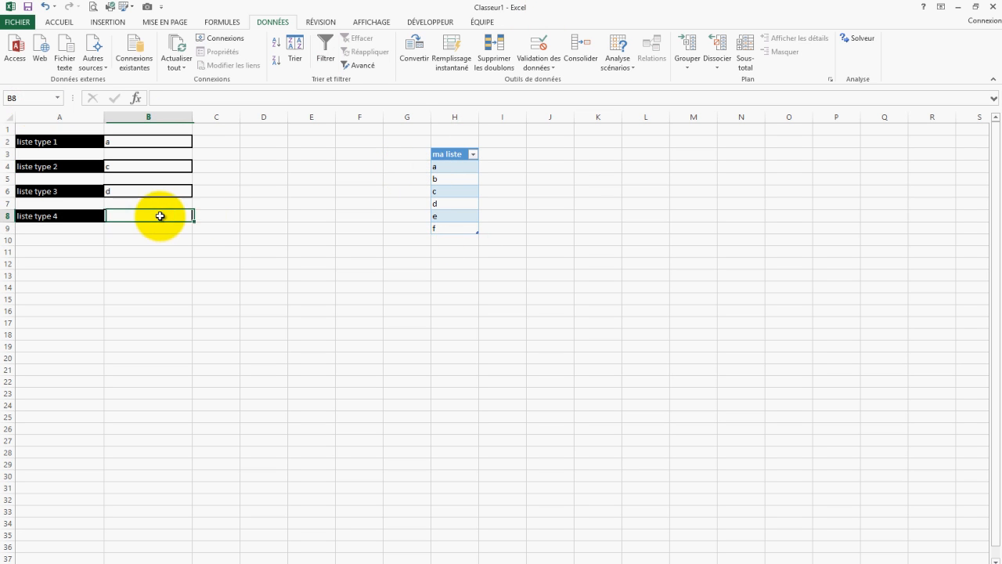
{"action": "left_click", "coordinate": [537, 49]}
{"action": "left_click", "coordinate": [726, 249]}
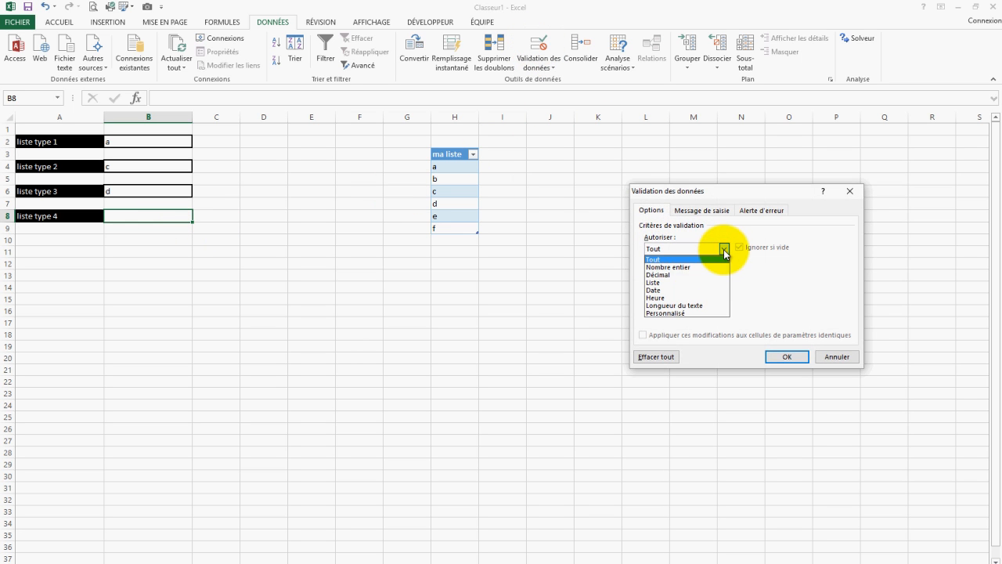
{"action": "left_click", "coordinate": [677, 282]}
{"action": "left_click", "coordinate": [654, 296]}
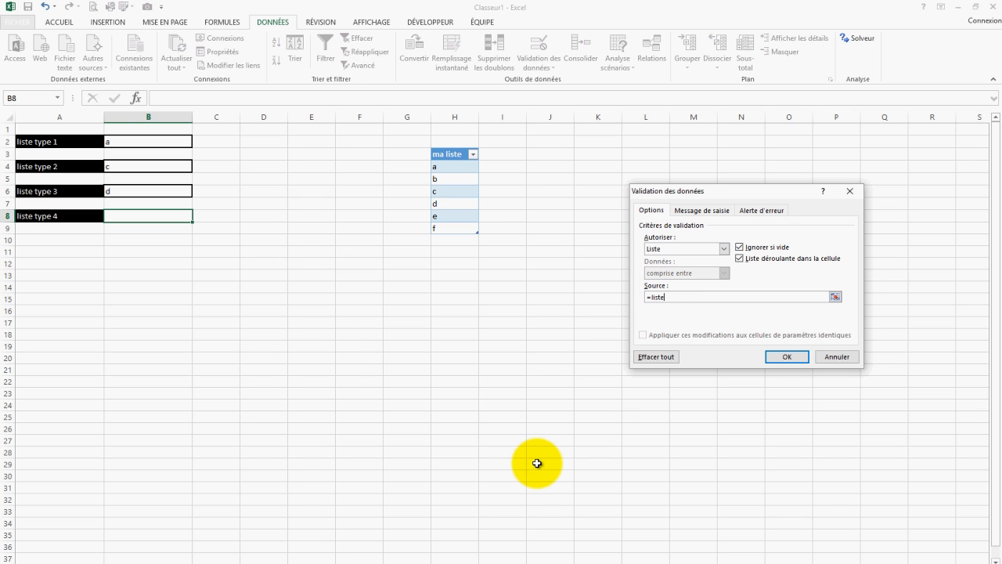
{"action": "key", "text": "Return"}
Try out the drop-down list in cell B8 by choosing c.
{"action": "left_click", "coordinate": [200, 220]}
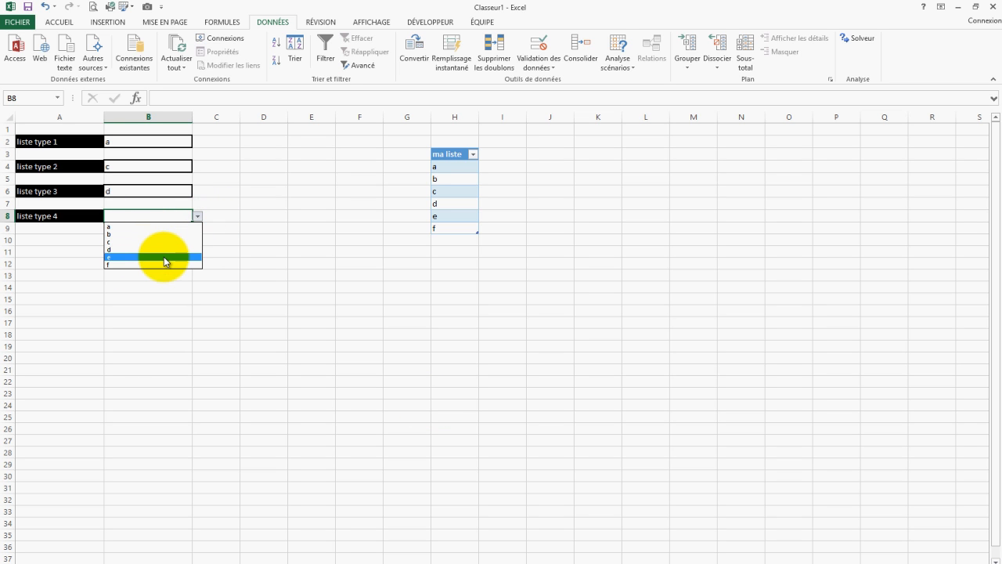
{"action": "left_click", "coordinate": [222, 313]}
{"action": "left_click", "coordinate": [196, 218]}
{"action": "left_click", "coordinate": [163, 242]}
{"action": "left_click", "coordinate": [219, 239]}
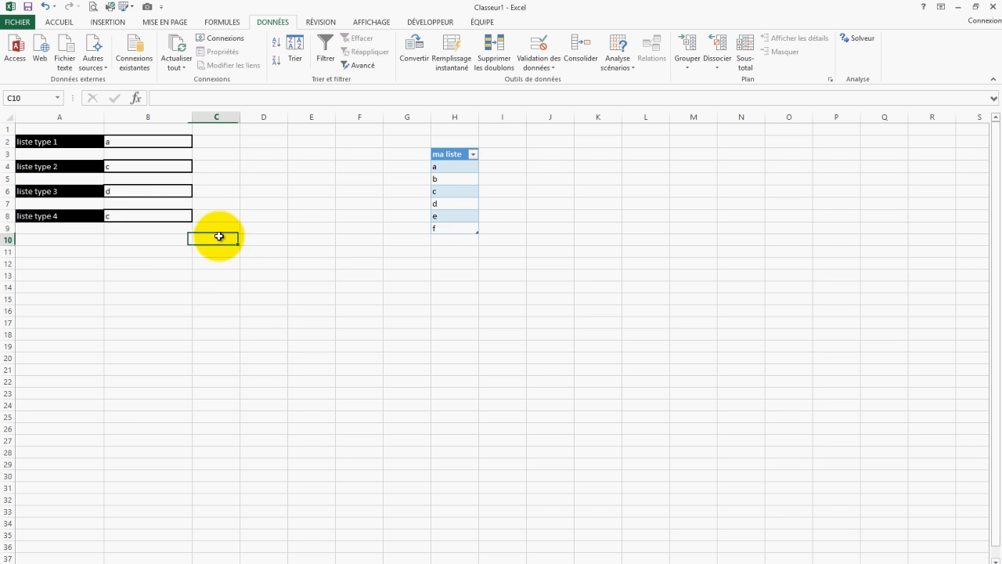
Add the item g to the table in H10 and choose g from the drop-down list in cell B8.
{"action": "left_click", "coordinate": [465, 235]}
{"action": "type", "text": "g"}
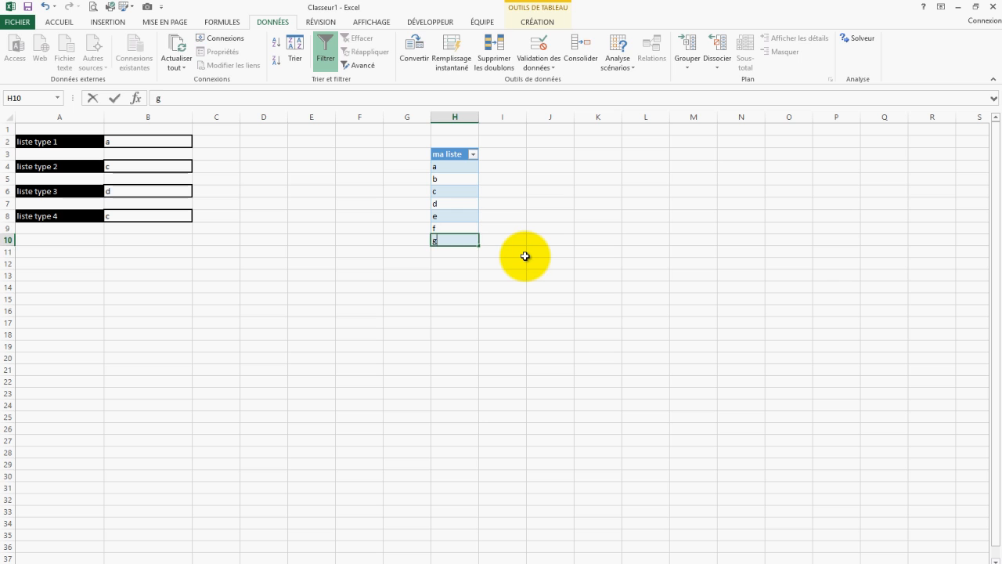
{"action": "key", "text": "Return"}
{"action": "left_click", "coordinate": [166, 218]}
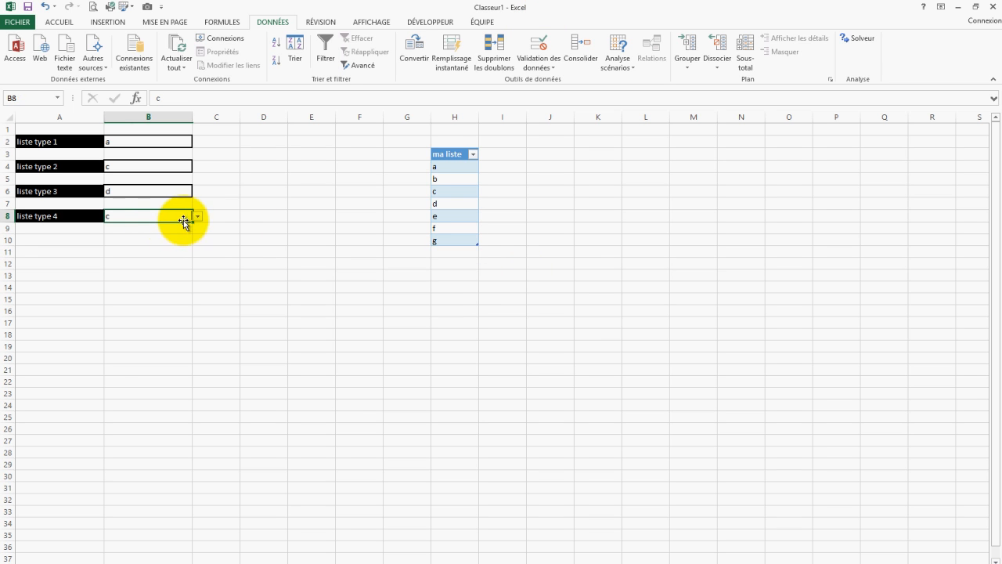
{"action": "left_click", "coordinate": [198, 216]}
{"action": "left_click", "coordinate": [148, 274]}
{"action": "left_click", "coordinate": [231, 356]}
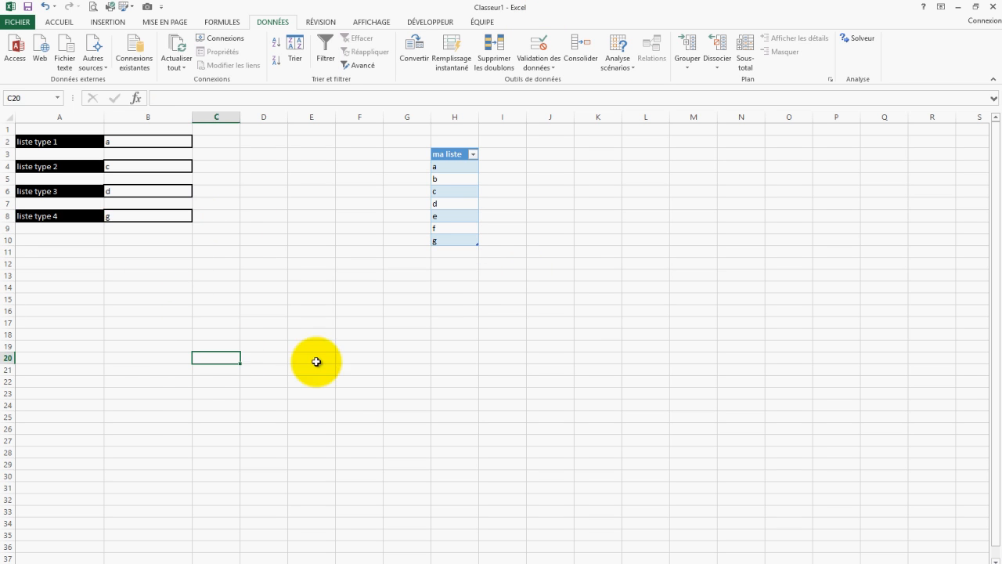
Delete the table row containing the item d in H7.
{"action": "left_click", "coordinate": [454, 236]}
{"action": "left_click", "coordinate": [447, 207]}
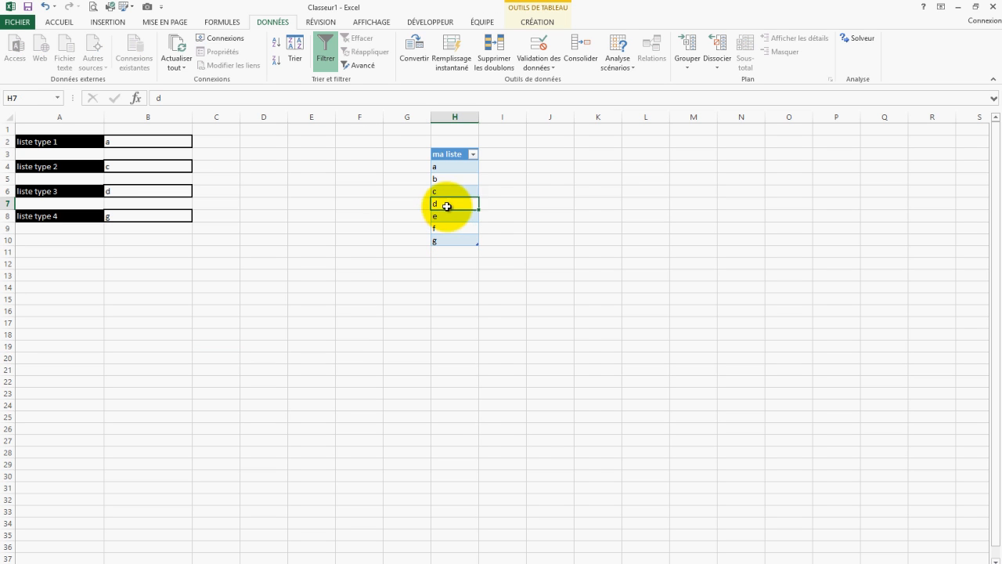
{"action": "right_click", "coordinate": [466, 200]}
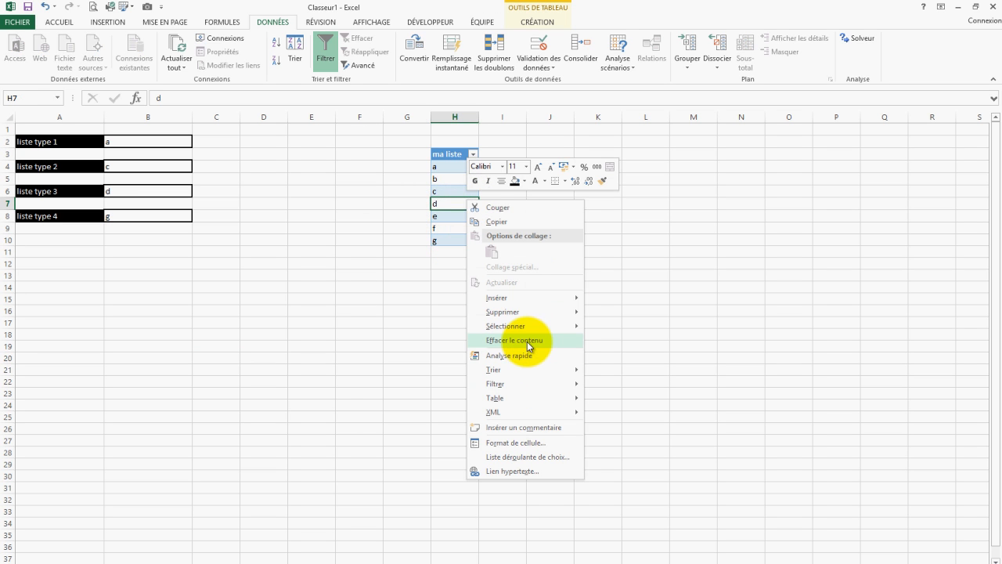
{"action": "mouse_move", "coordinate": [572, 313]}
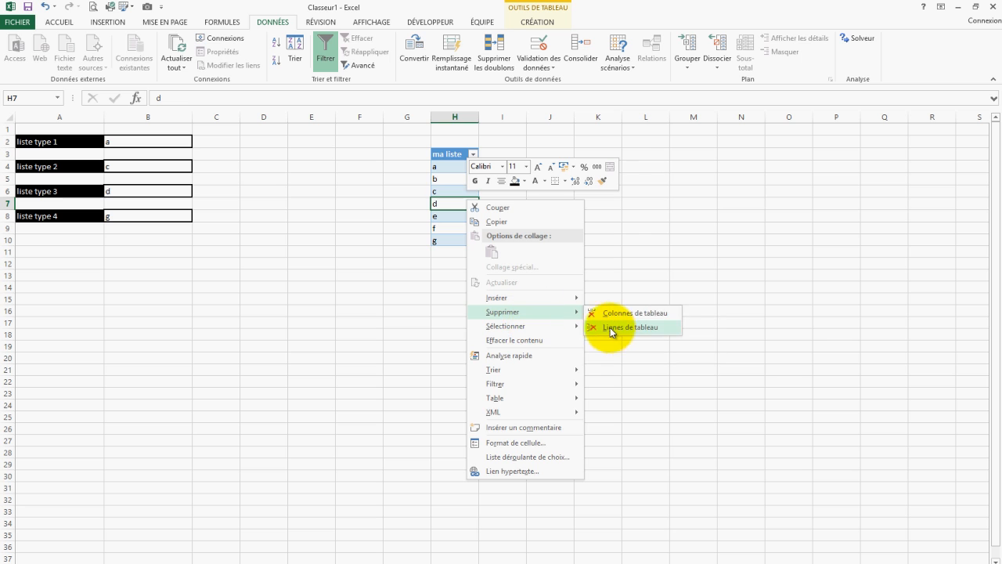
{"action": "left_click", "coordinate": [615, 327]}
{"action": "left_click", "coordinate": [455, 334]}
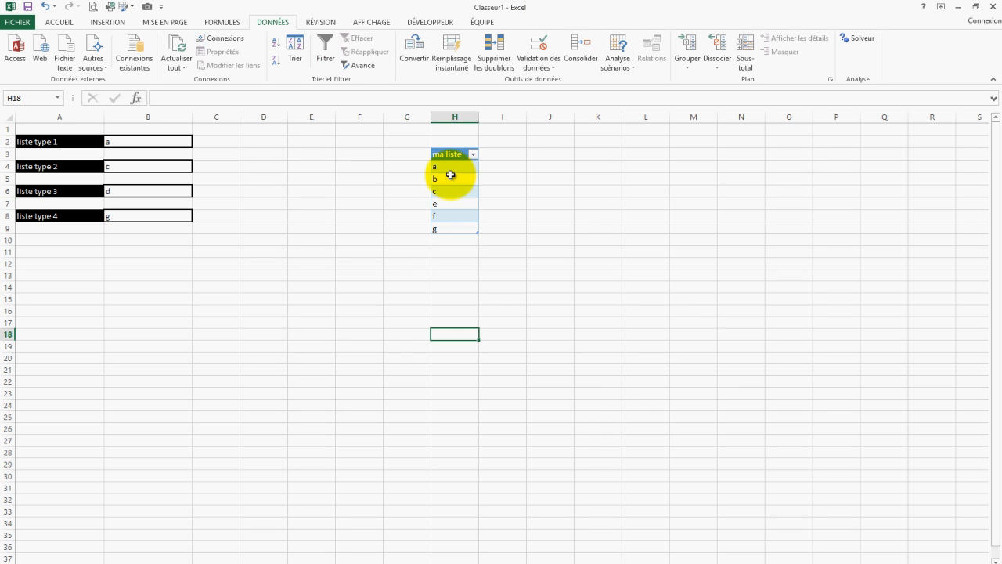
Check which items the drop-down list in cell B8 offers with the table row for d deleted.
{"action": "left_click", "coordinate": [179, 216]}
{"action": "left_click", "coordinate": [198, 216]}
{"action": "left_click", "coordinate": [223, 266]}
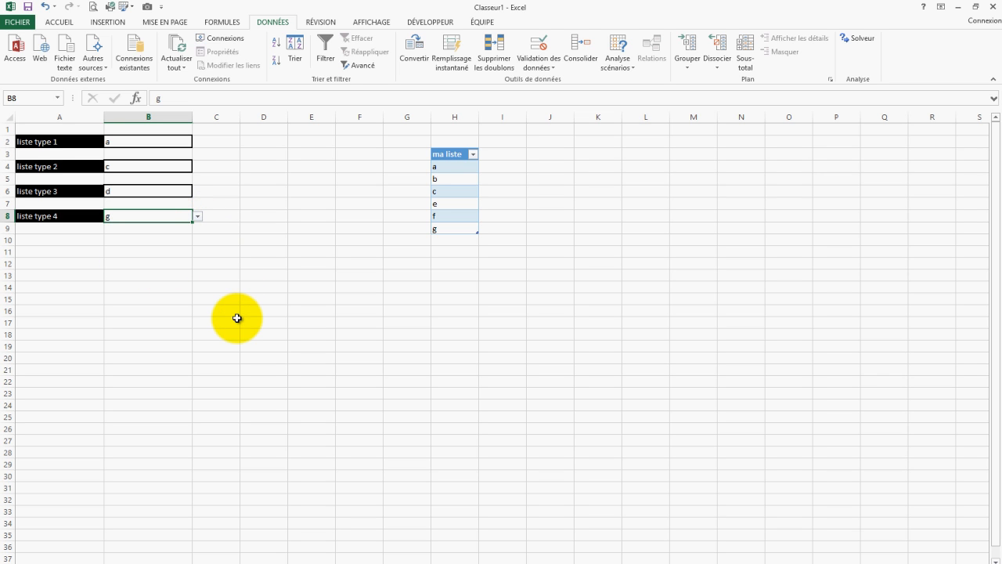